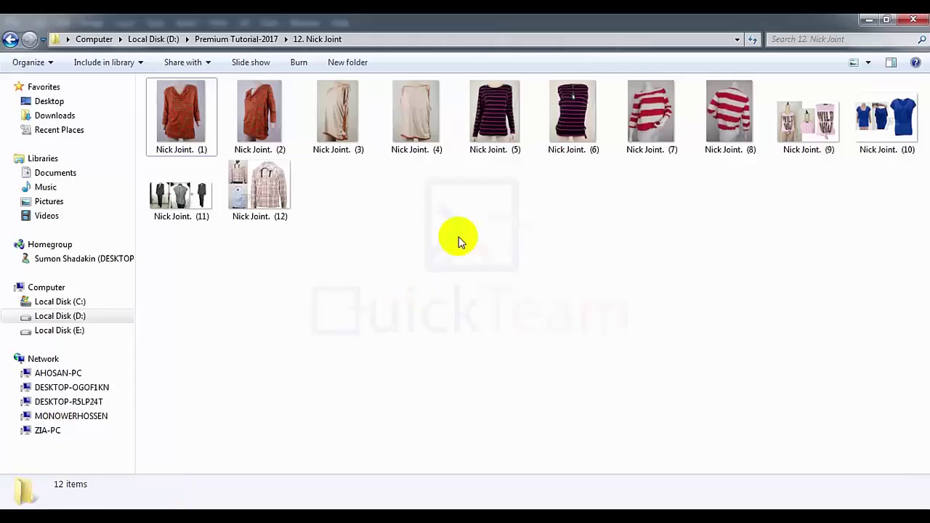
# Refresh the Explorer folder and open Nick Joint. (9) in Windows Photo Viewer.
pyautogui.rightClick(457, 234)
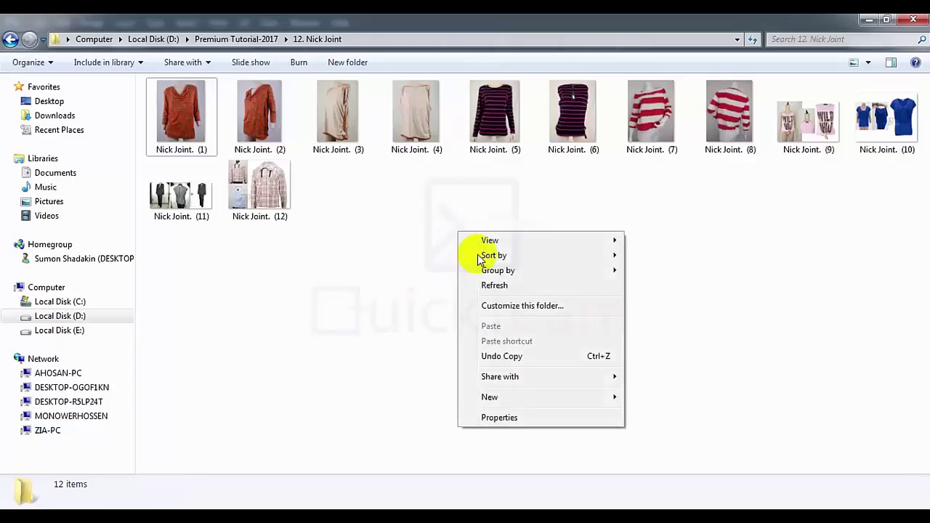
pyautogui.click(488, 285)
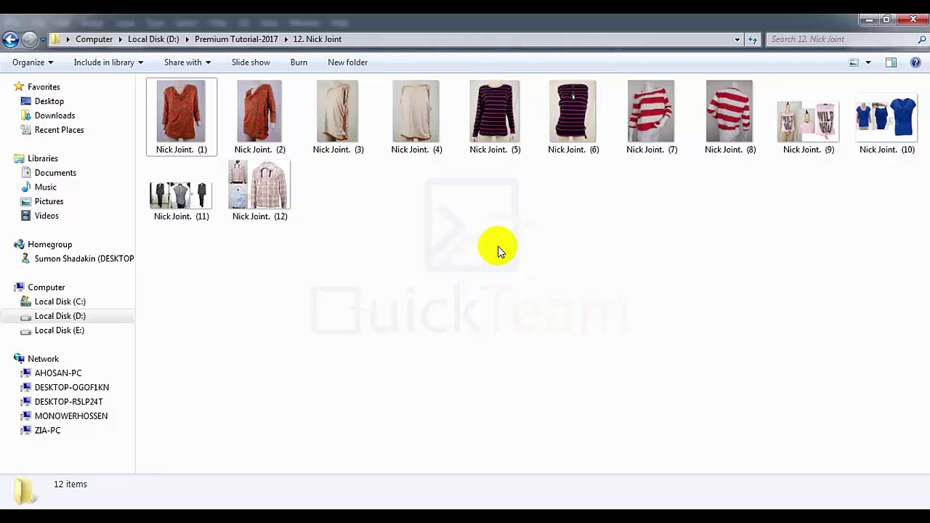
pyautogui.click(818, 122)
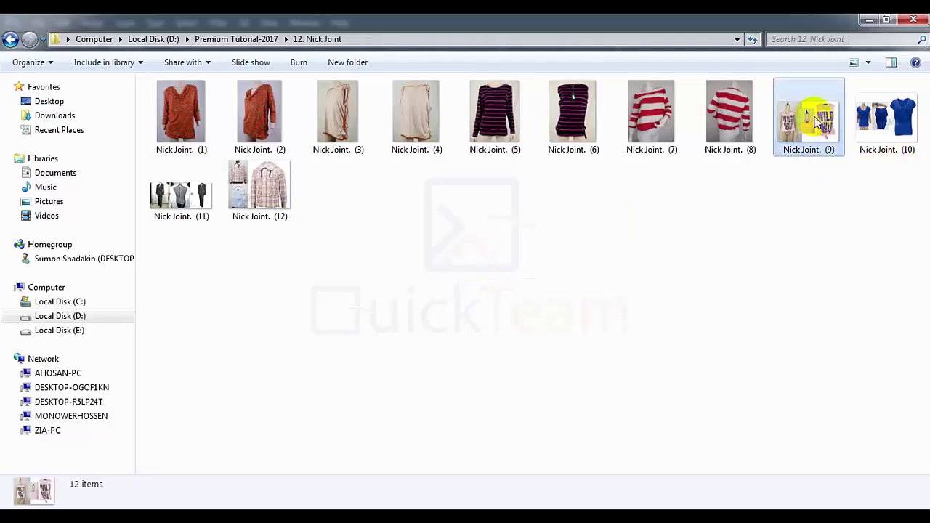
pyautogui.doubleClick(818, 123)
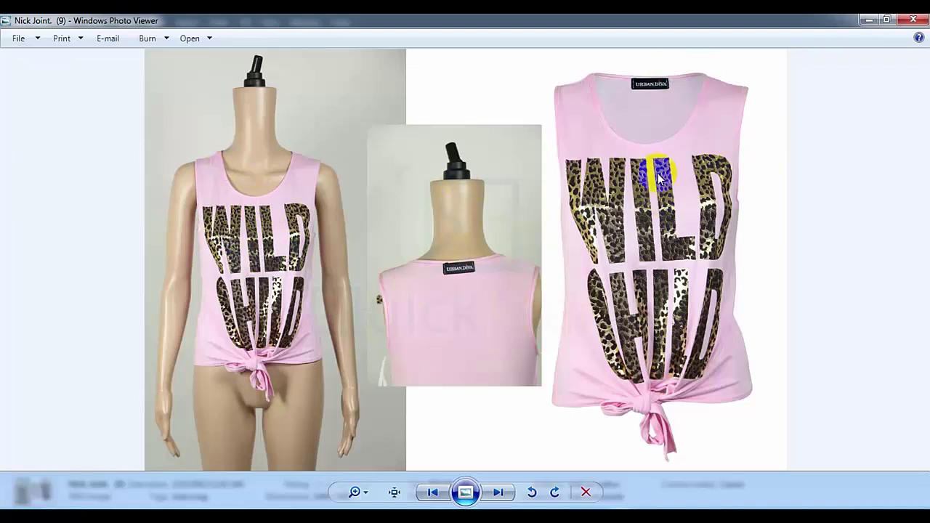
# Page through samples (10), (11) and (12), then close Windows Photo Viewer.
pyautogui.click(502, 492)
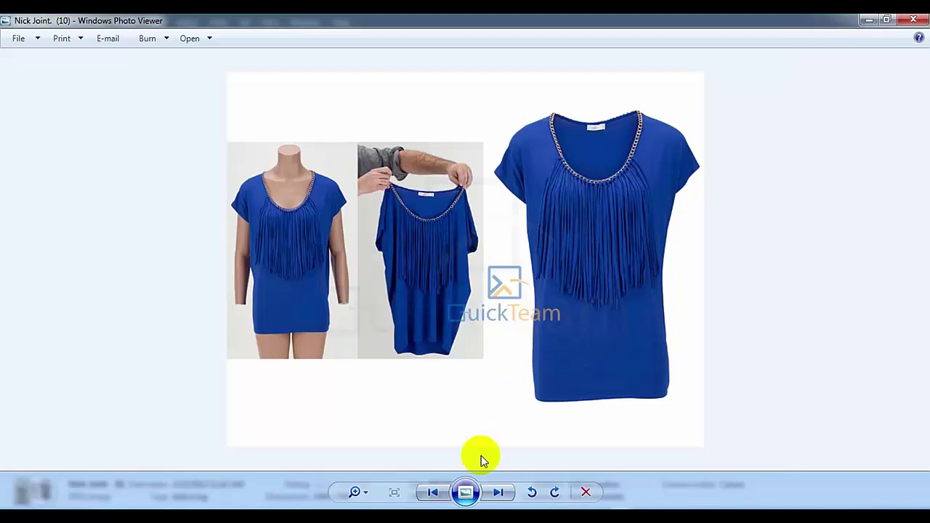
pyautogui.click(500, 493)
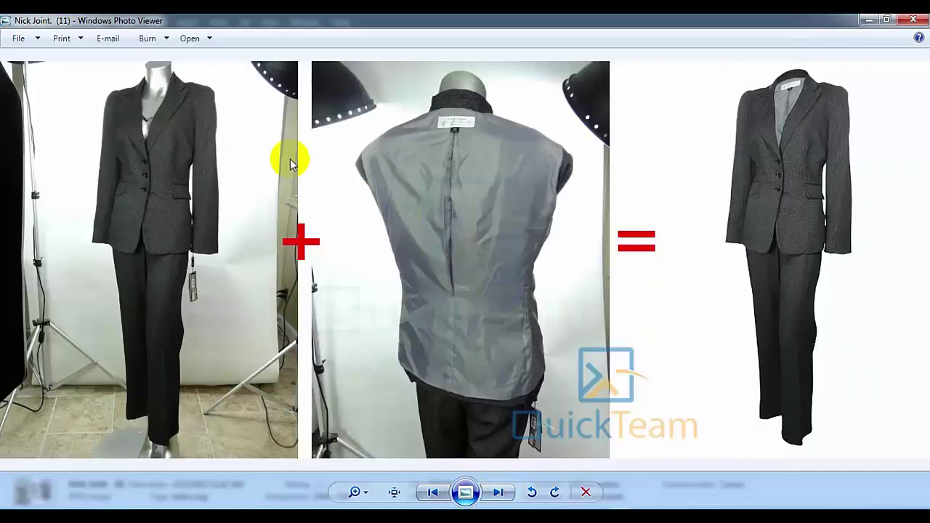
pyautogui.click(498, 494)
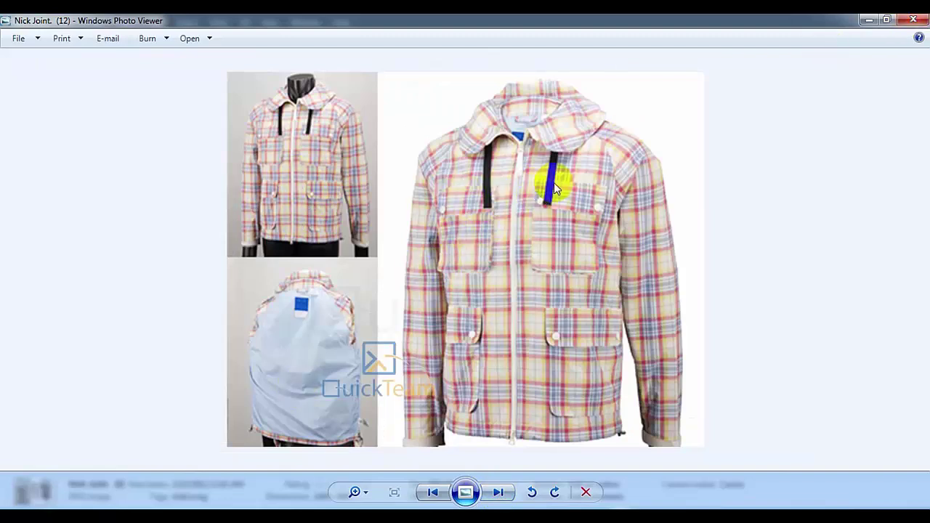
pyautogui.click(919, 22)
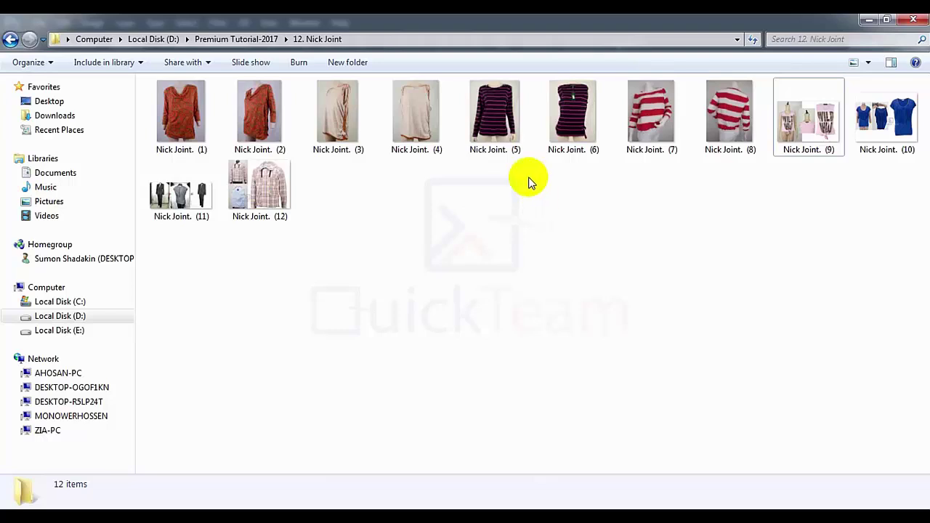
# Select Nick Joint. (5) and (6) together and drag them onto Photoshop to open both.
pyautogui.click(198, 111)
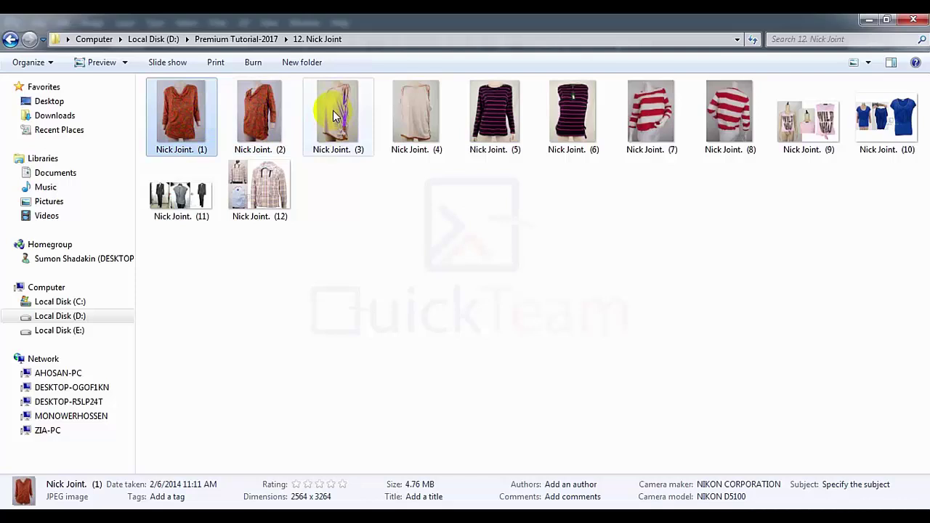
pyautogui.press('Right')
pyautogui.press('Right')
pyautogui.press('Right')
pyautogui.press('Left')
pyautogui.press('Left')
pyautogui.click(345, 138)
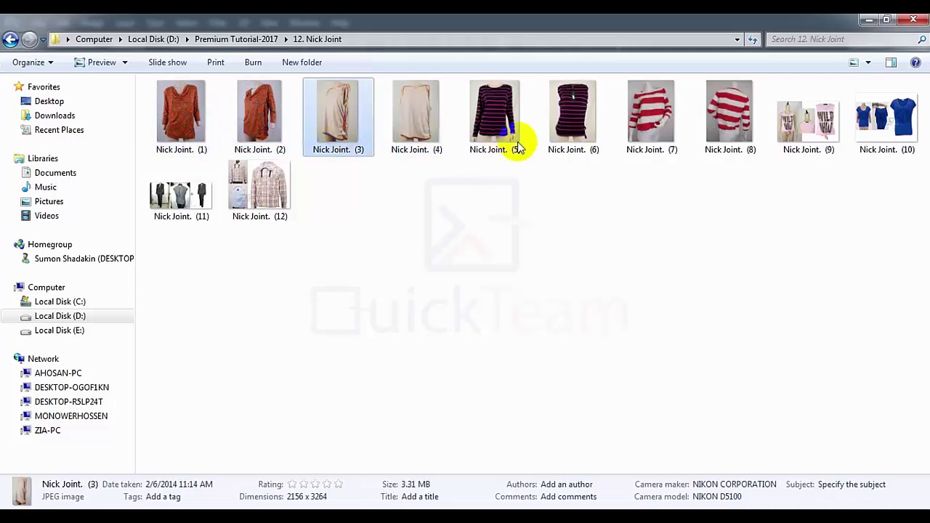
pyautogui.click(523, 138)
pyautogui.click(603, 135)
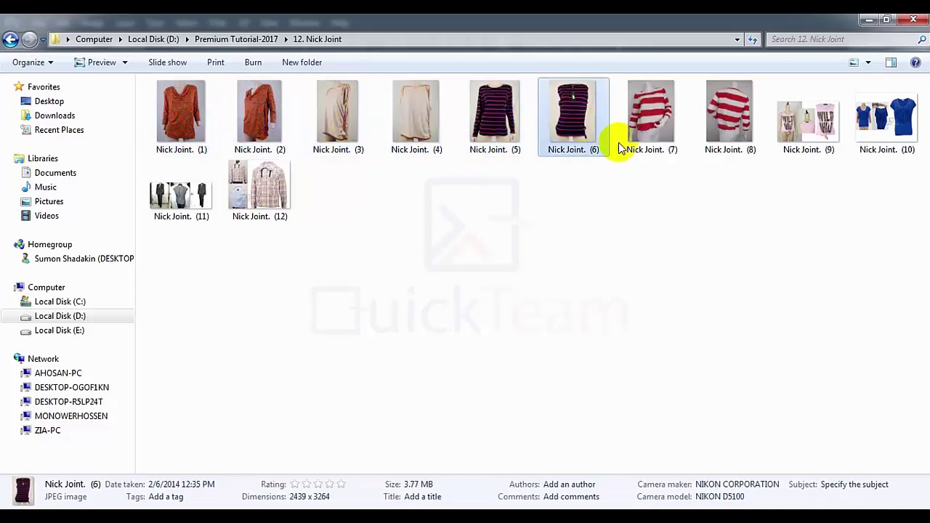
pyautogui.click(519, 131)
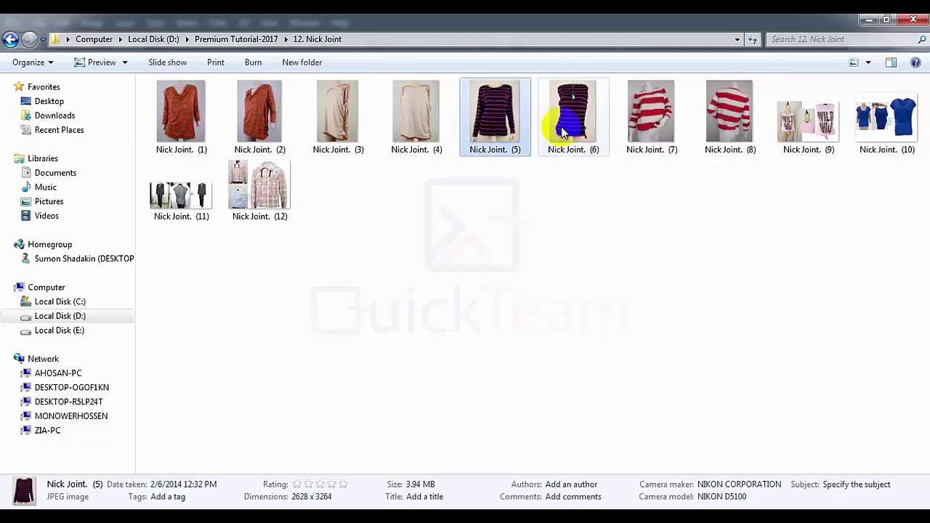
pyautogui.keyDown('ctrl'); pyautogui.click(578, 117); pyautogui.keyUp('ctrl')
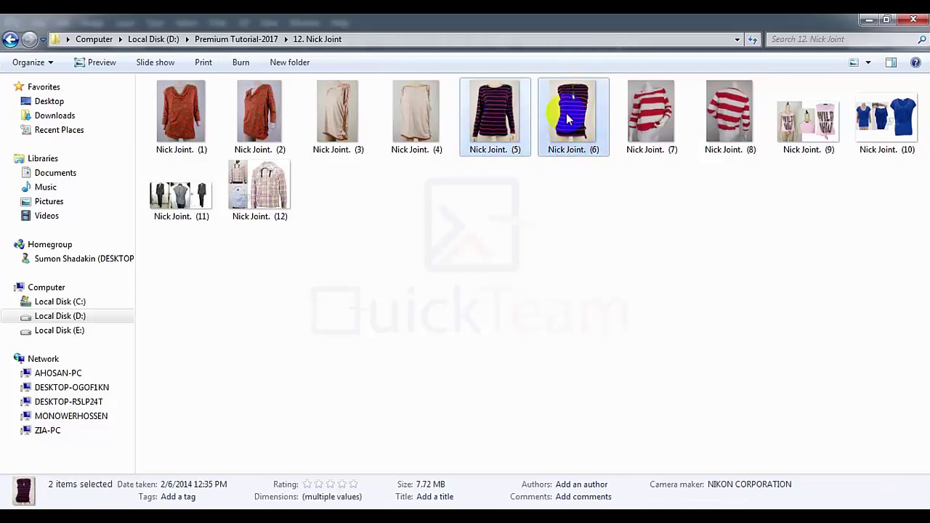
pyautogui.moveTo(569, 118); pyautogui.dragTo(387, 258)
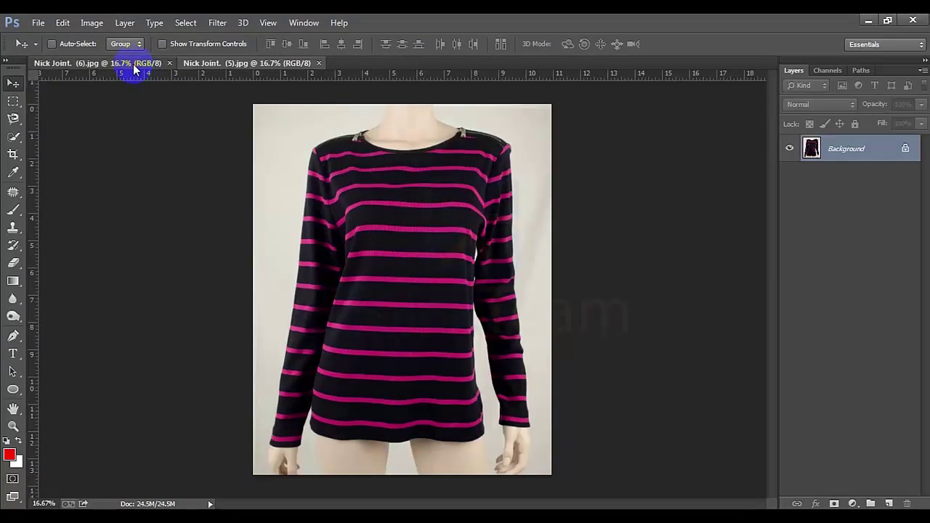
# Compare both shirt photos, then frame the upper shirt of photo (5).
pyautogui.click(133, 63)
pyautogui.click(224, 65)
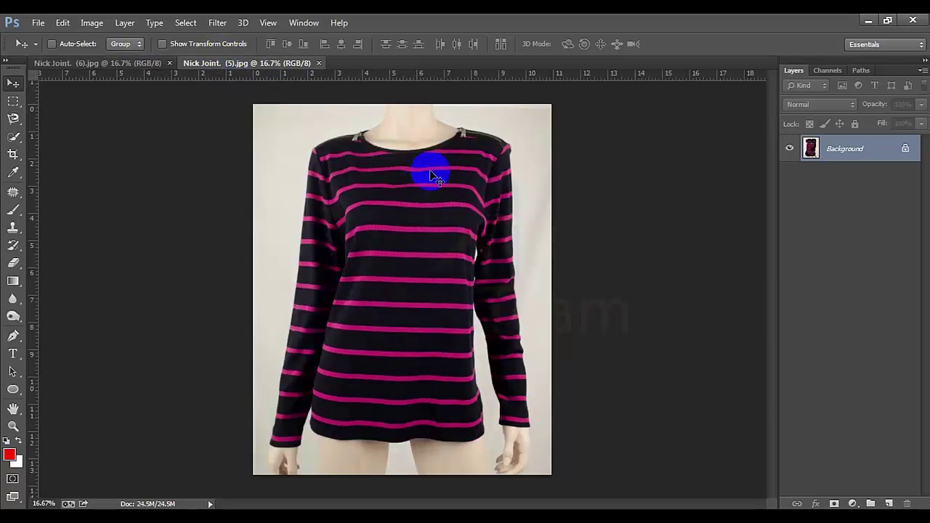
pyautogui.scroll(3, 423, 167)
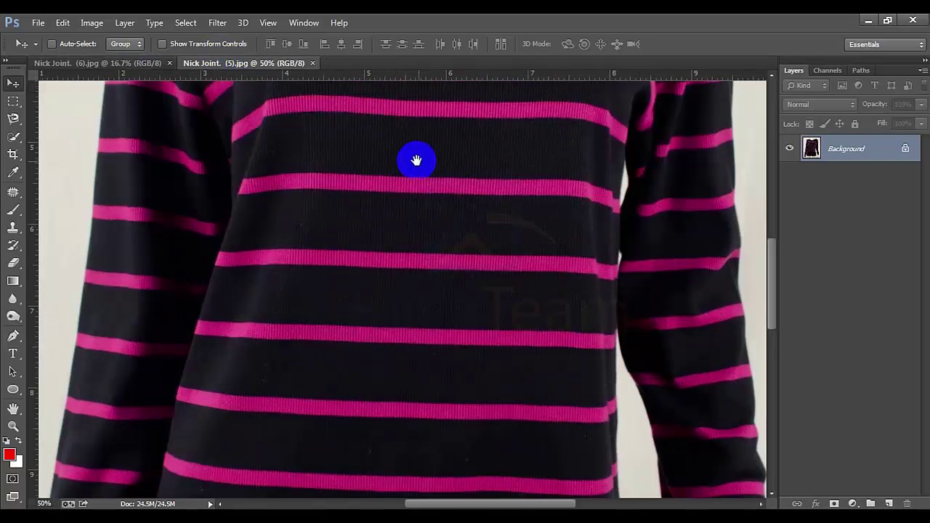
pyautogui.moveTo(415, 155); pyautogui.dragTo(419, 289)
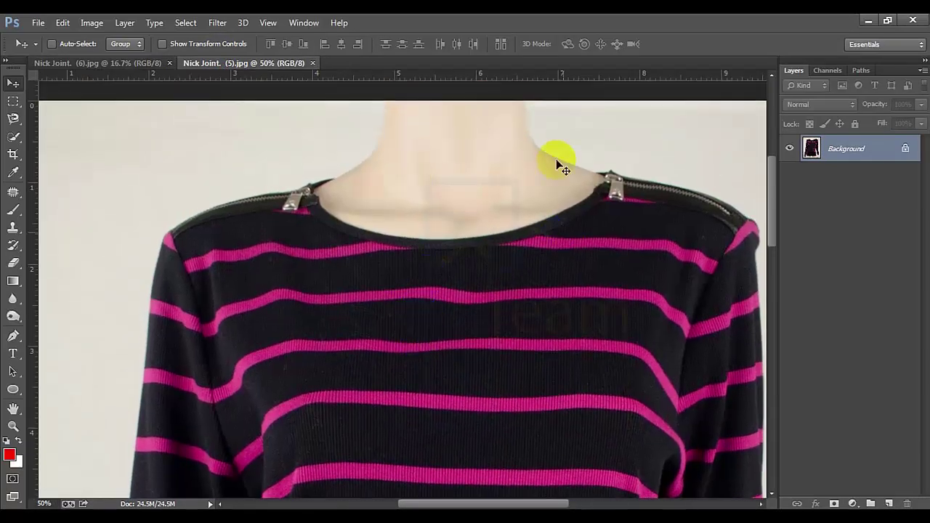
pyautogui.click(220, 227)
pyautogui.hotkey('ctrl', '-')
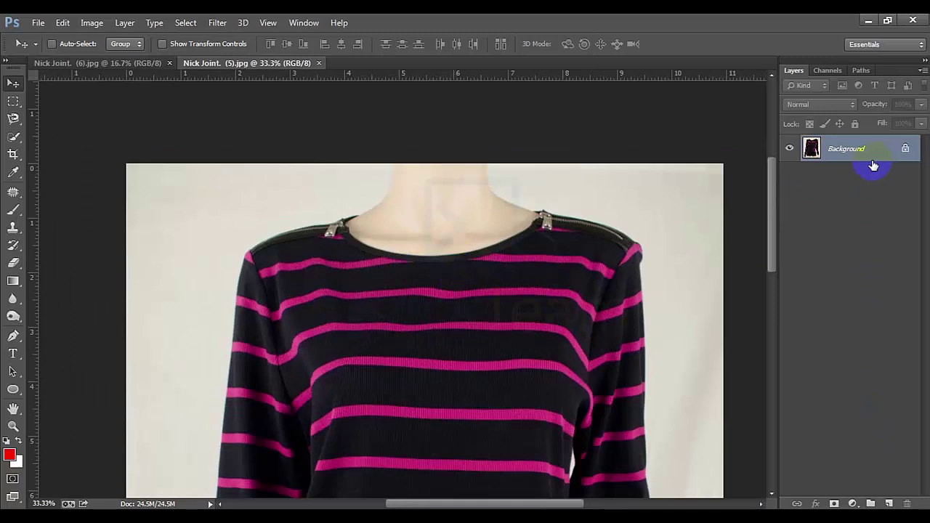
# Duplicate Background as Layer 1 and fill a new Layer 2 beneath it with white.
pyautogui.hotkey('ctrl', 'j')
pyautogui.click(862, 181)
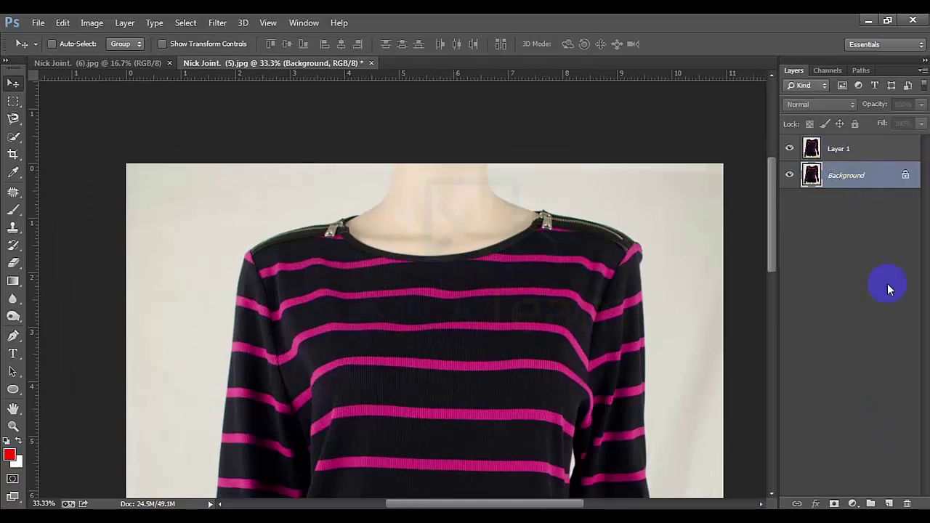
pyautogui.click(890, 503)
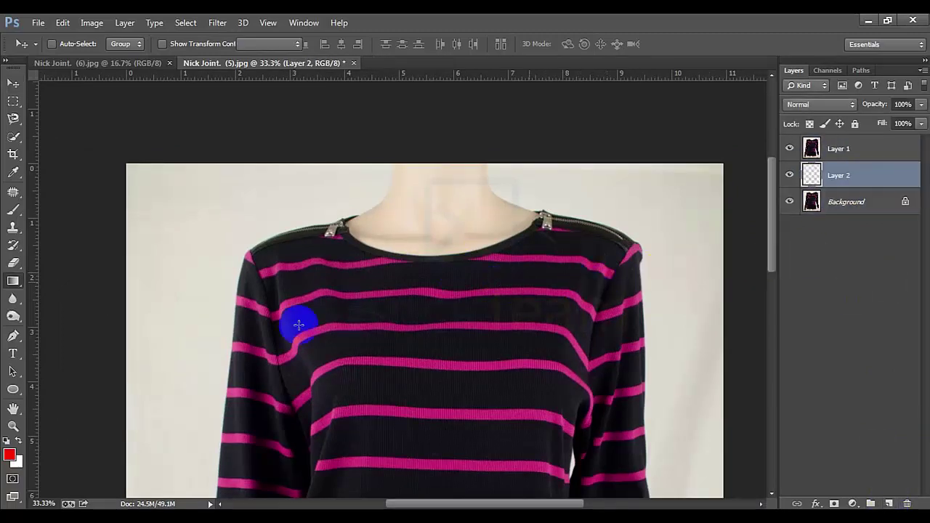
pyautogui.press('g')
pyautogui.click(18, 441)
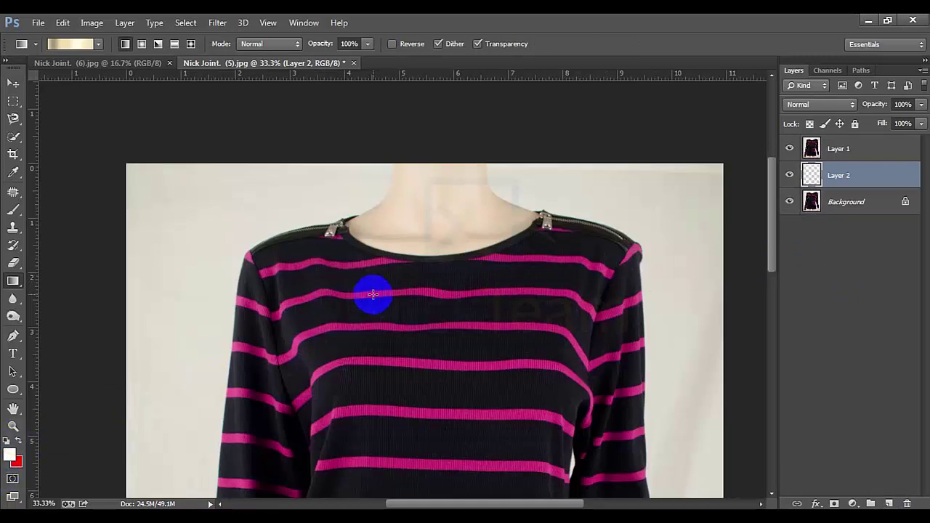
pyautogui.rightClick(11, 289)
pyautogui.click(109, 293)
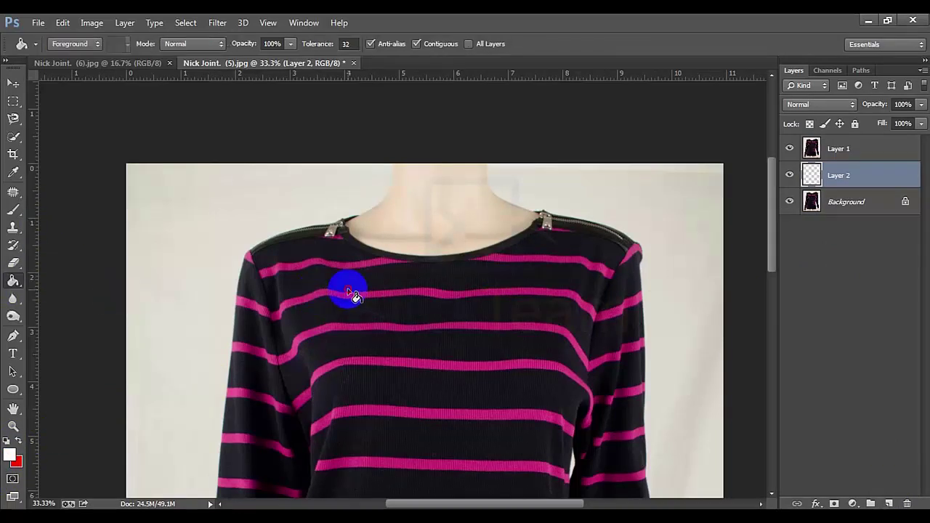
pyautogui.click(559, 227)
pyautogui.click(819, 145)
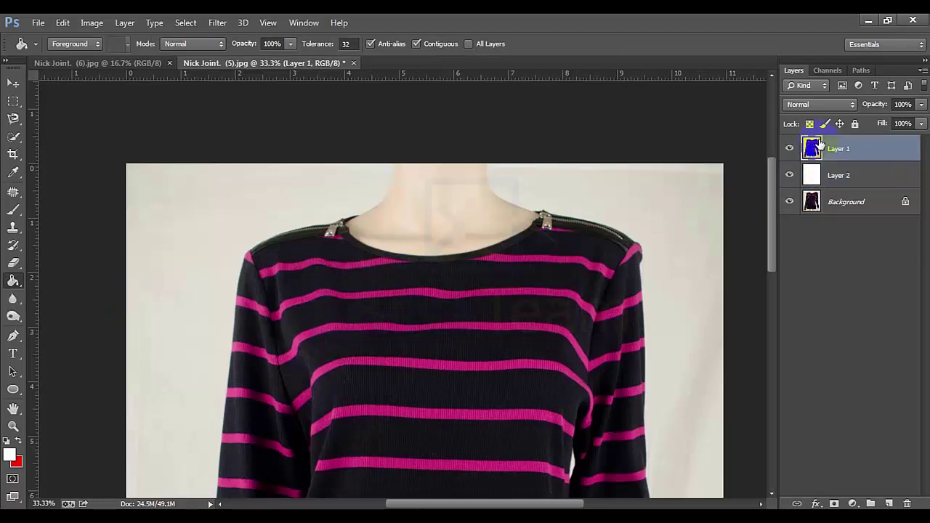
# Set the Pen tool to Path mode and zoom in on the left shoulder.
pyautogui.press('p')
pyautogui.click(66, 43)
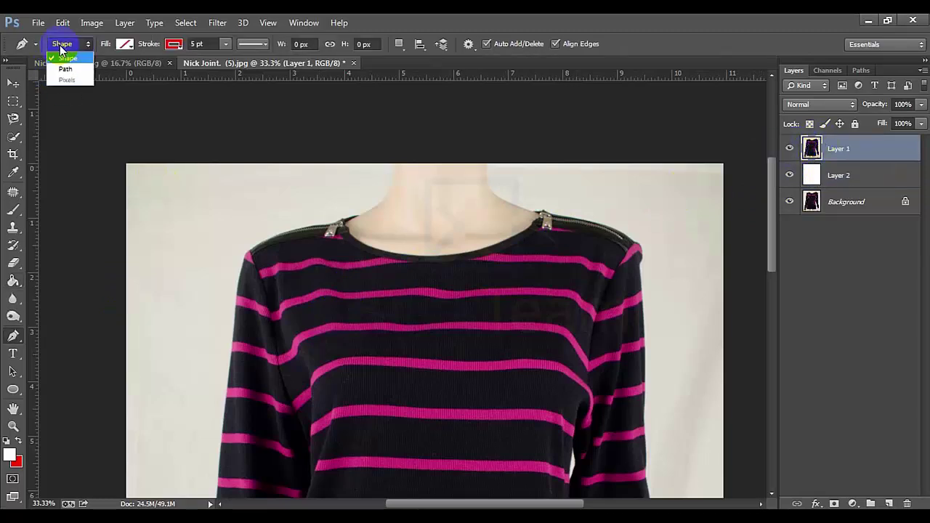
pyautogui.click(66, 69)
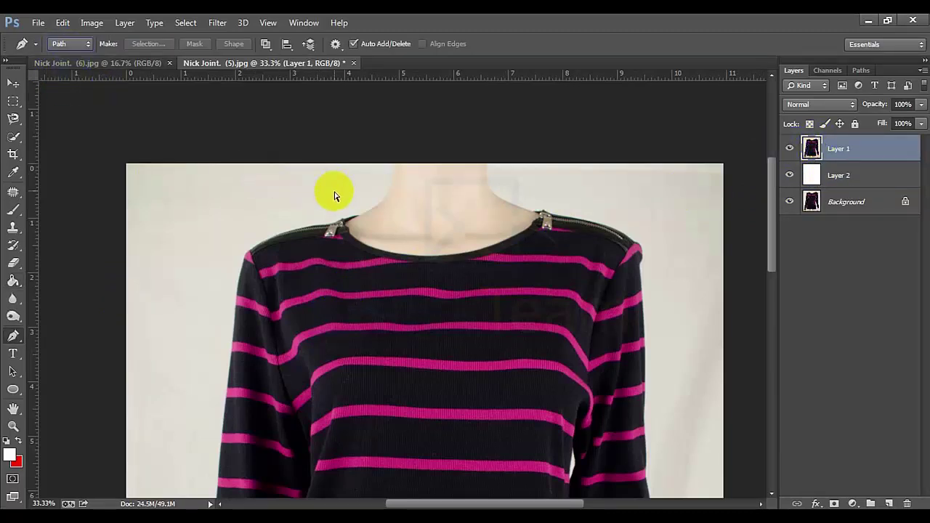
pyautogui.hotkey('ctrl', '+')
pyautogui.moveTo(306, 290); pyautogui.dragTo(332, 307)
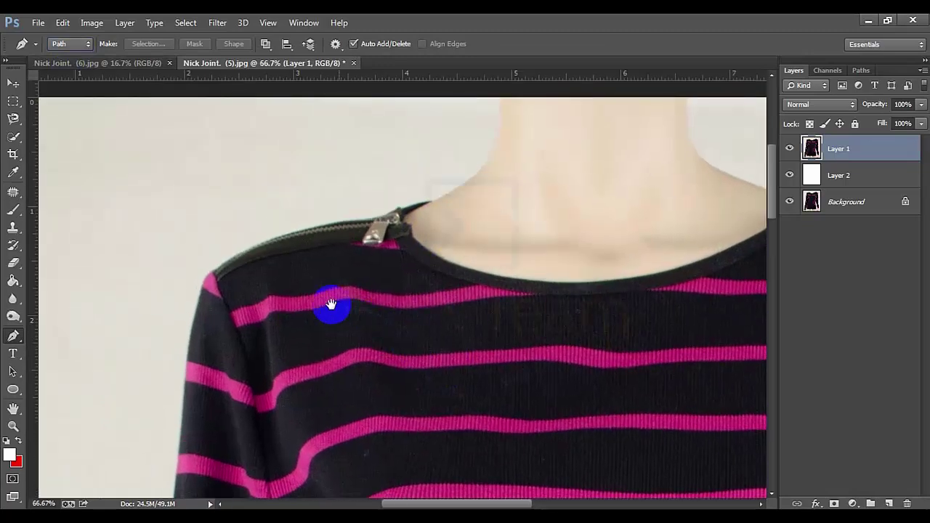
# Trace a path up the left shoulder and around the front neckline.
pyautogui.click(185, 375)
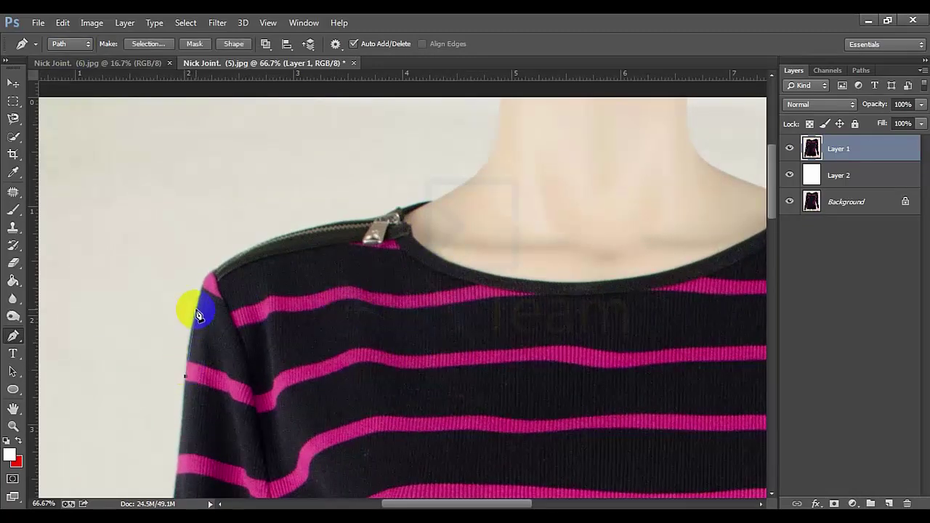
pyautogui.click(211, 269)
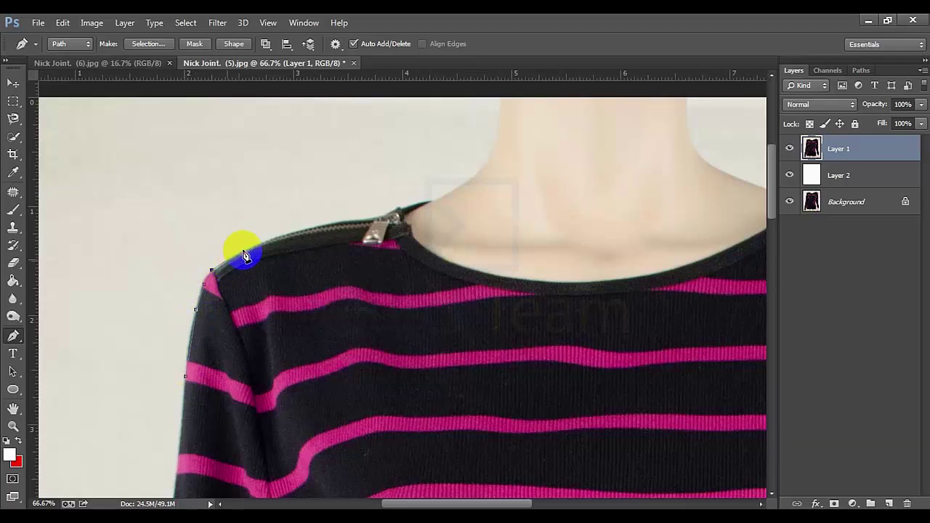
pyautogui.click(285, 233)
pyautogui.click(330, 224)
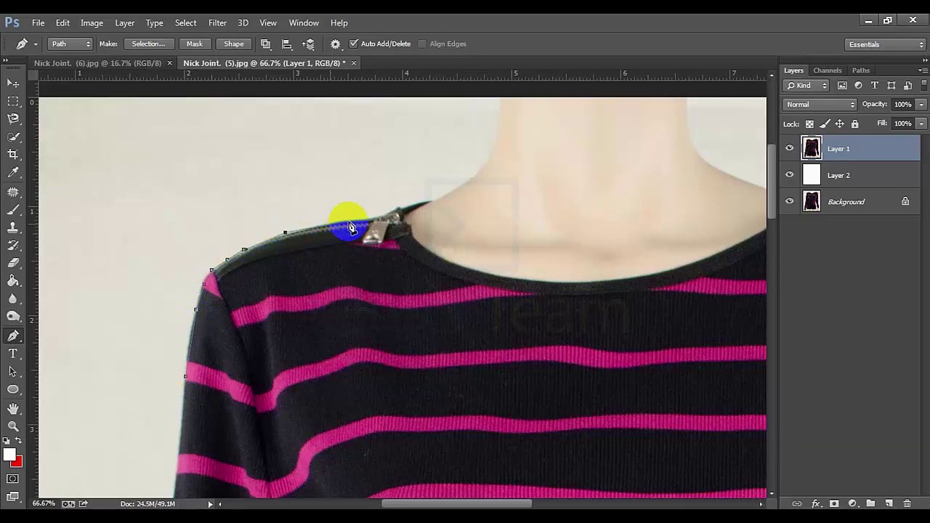
pyautogui.click(371, 217)
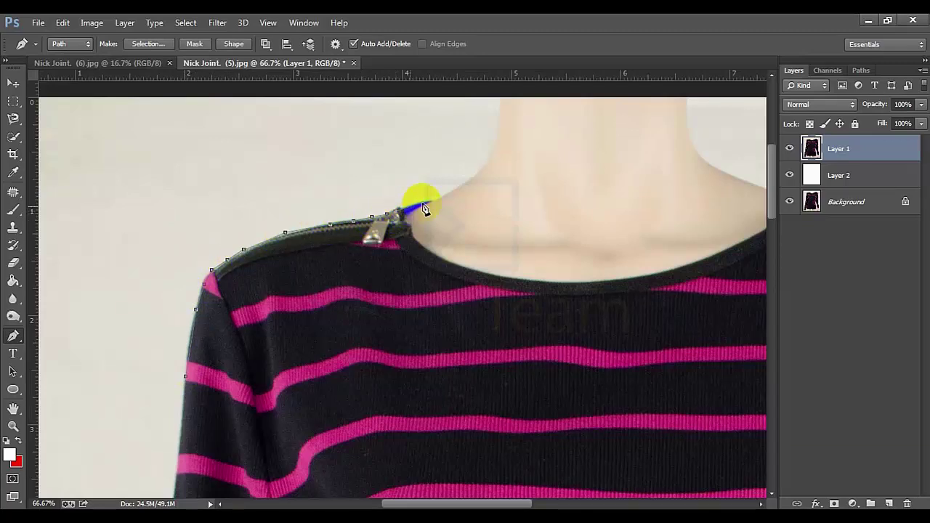
pyautogui.moveTo(428, 201); pyautogui.dragTo(410, 220)
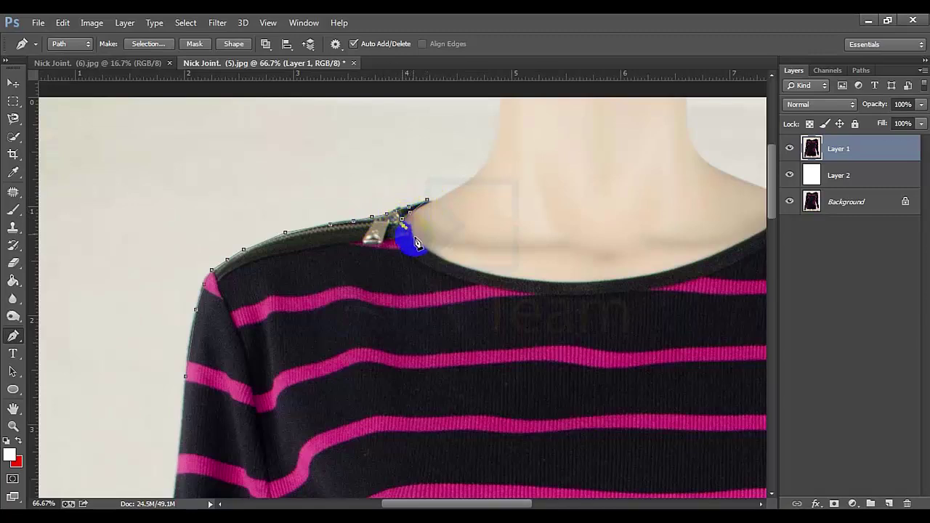
pyautogui.click(420, 247)
pyautogui.moveTo(426, 264); pyautogui.dragTo(395, 270)
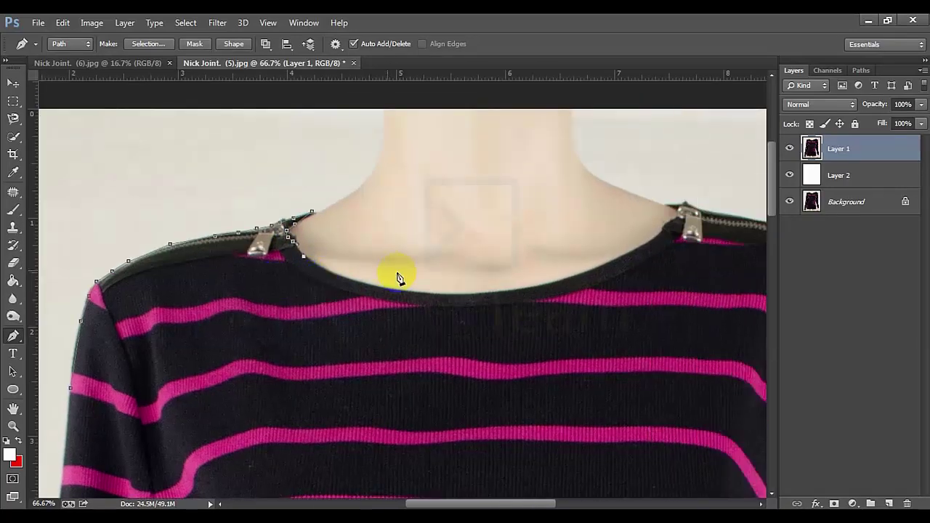
pyautogui.moveTo(474, 294); pyautogui.dragTo(590, 289)
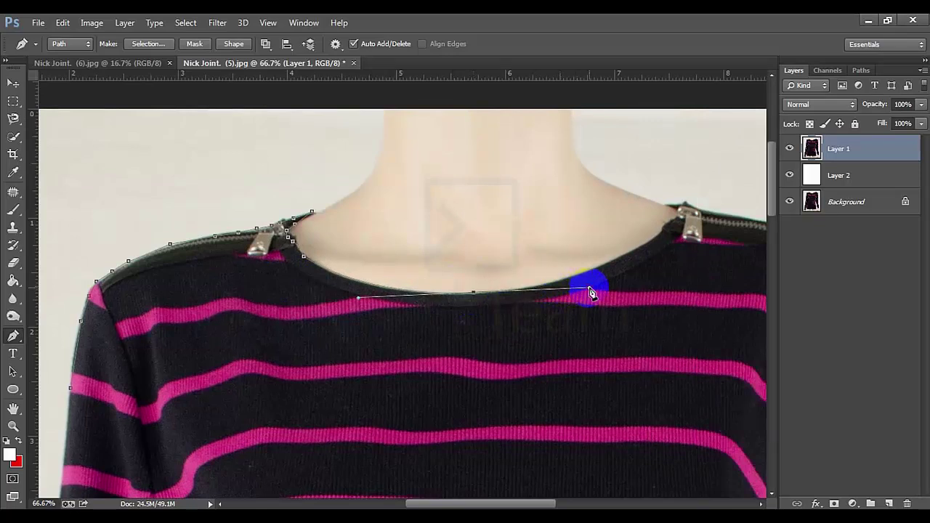
pyautogui.click(473, 294)
pyautogui.moveTo(415, 297); pyautogui.dragTo(274, 330)
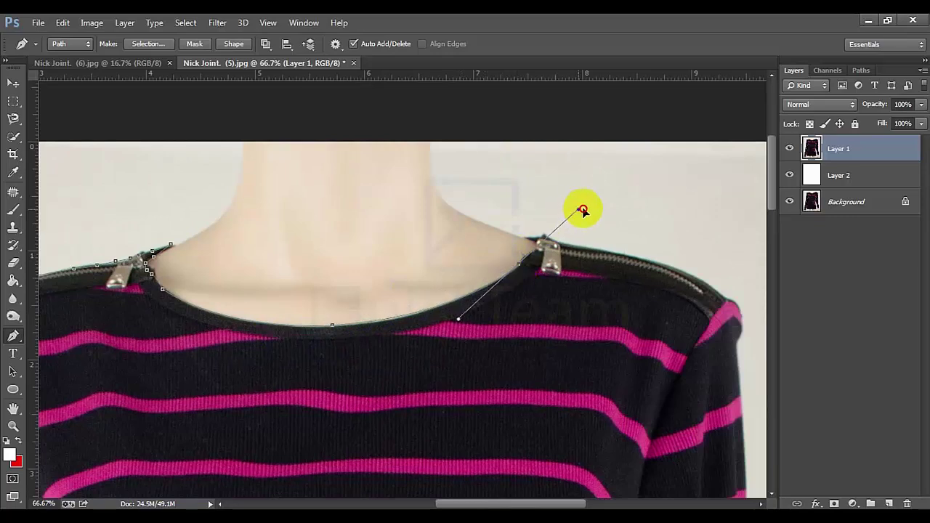
pyautogui.moveTo(583, 211); pyautogui.dragTo(603, 200)
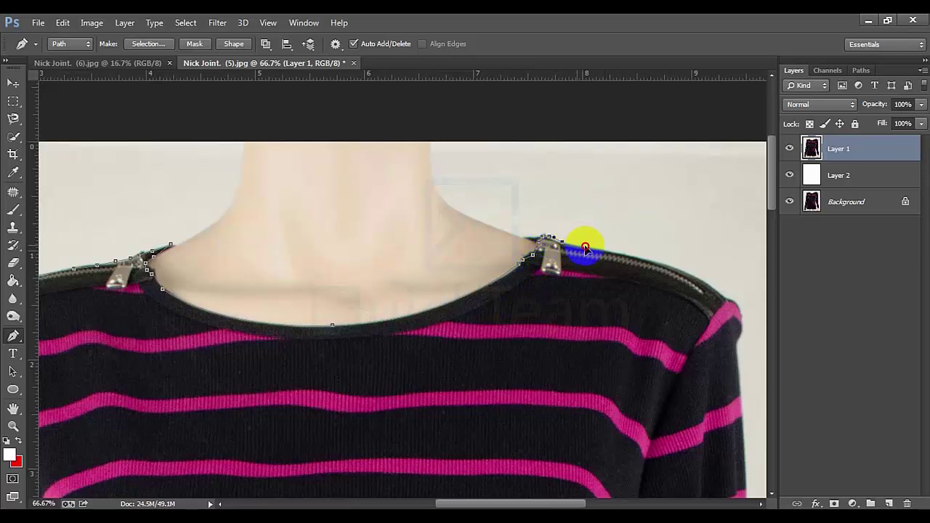
# Continue the path over the right shoulder tip and down the sleeve edge.
pyautogui.moveTo(655, 316); pyautogui.dragTo(370, 269)
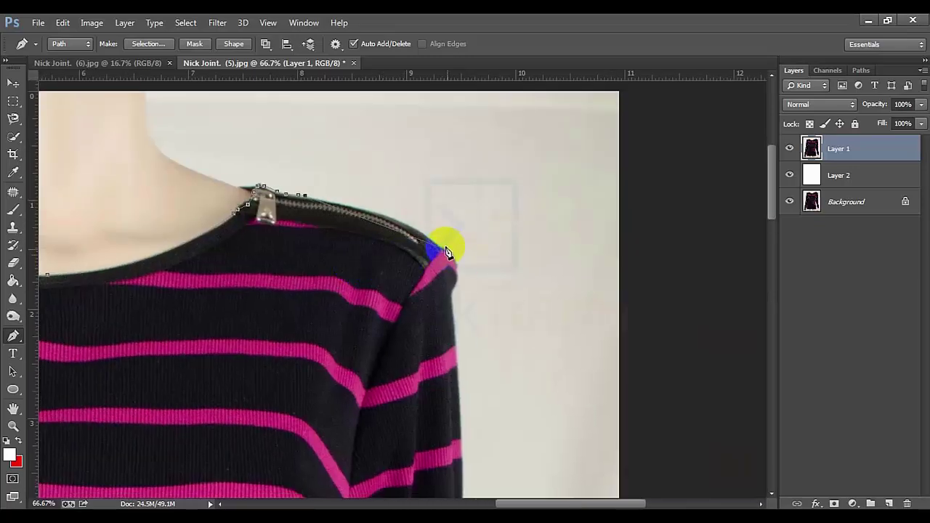
pyautogui.moveTo(439, 247); pyautogui.dragTo(471, 275)
pyautogui.click(438, 248)
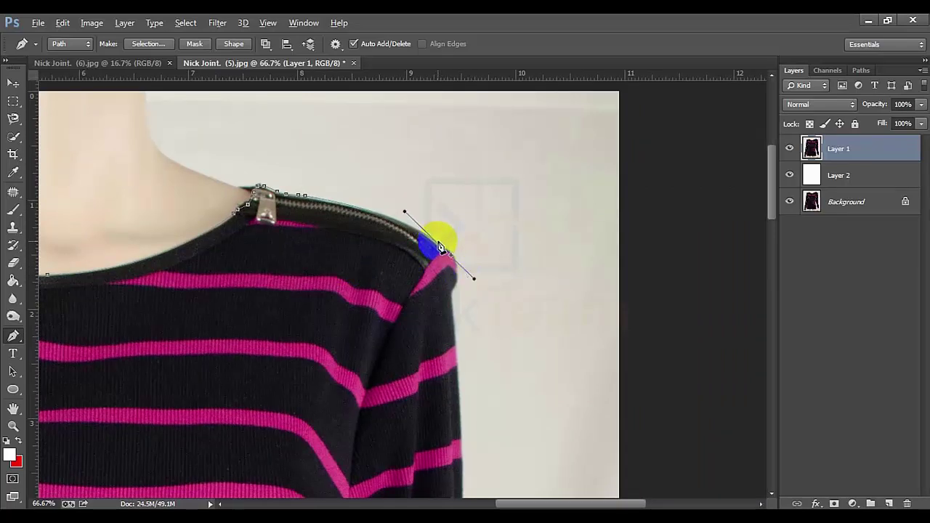
pyautogui.keyDown('alt'); pyautogui.click(441, 247); pyautogui.keyUp('alt')
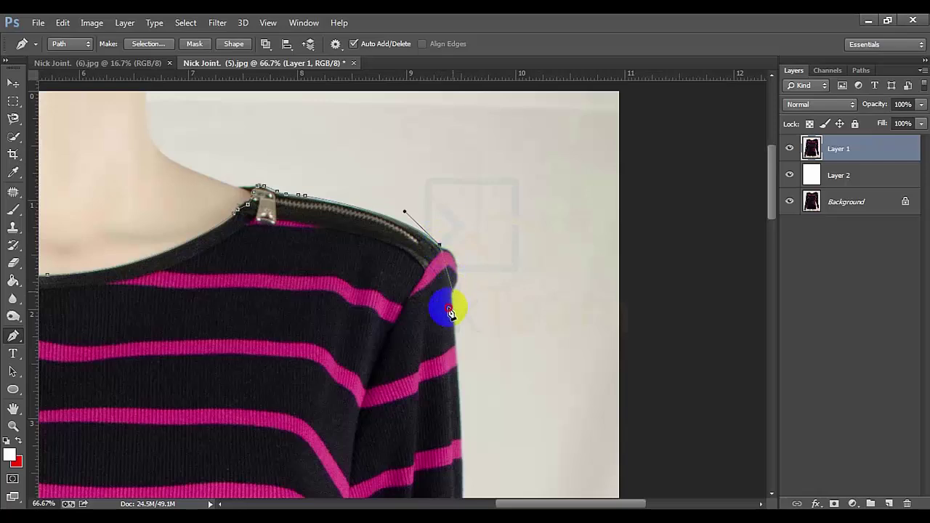
pyautogui.moveTo(453, 292); pyautogui.dragTo(441, 329)
pyautogui.scroll(-5, 442, 349)
pyautogui.click(444, 249)
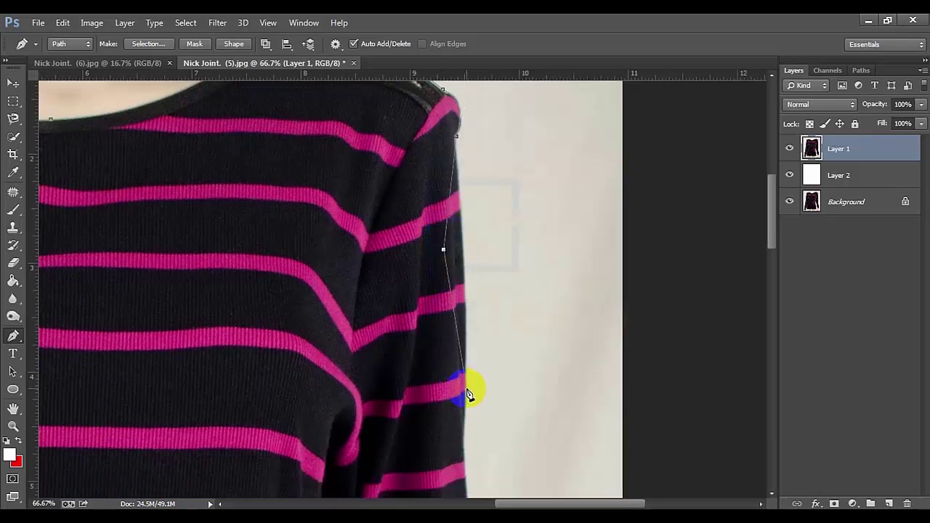
pyautogui.click(465, 362)
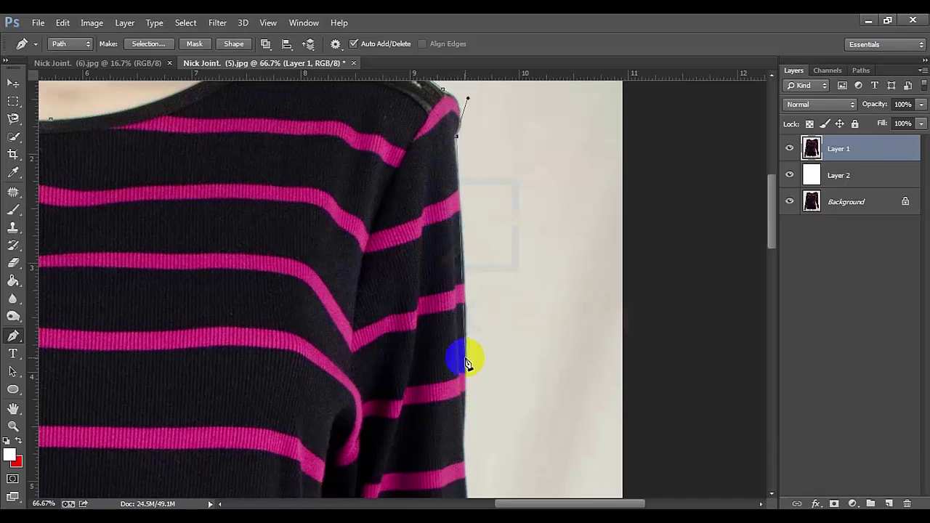
pyautogui.moveTo(452, 423); pyautogui.dragTo(459, 427)
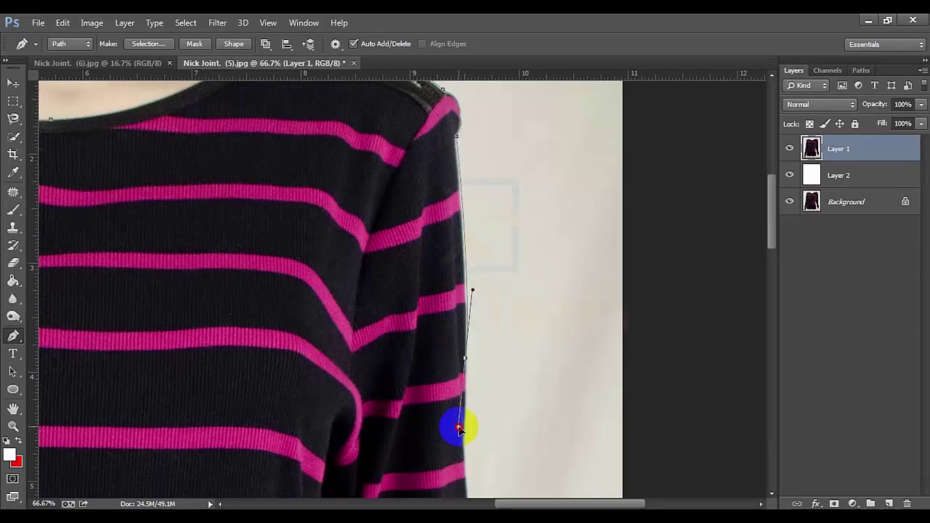
pyautogui.click(467, 360)
# Extend the path around the backdrop above the image and close it at the left shoulder.
pyautogui.hotkey('ctrl', '-')
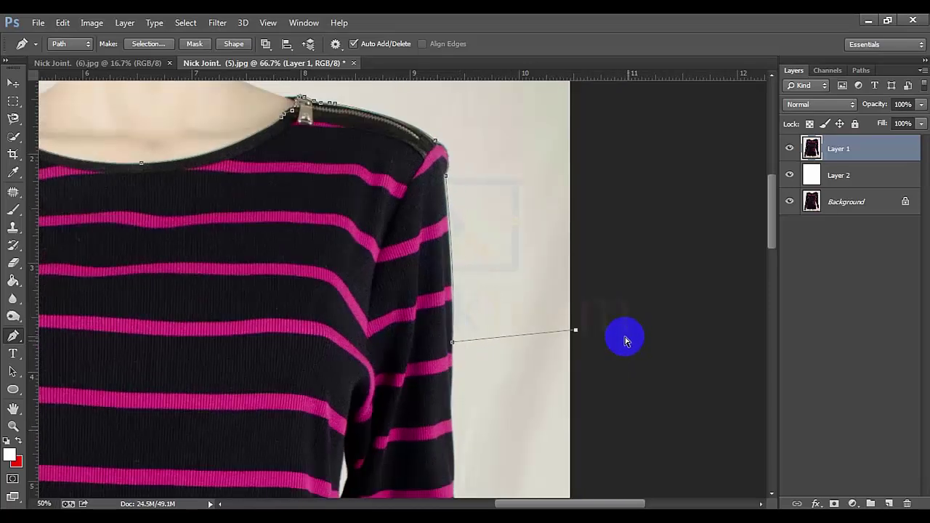
pyautogui.hotkey('ctrl', '-')
pyautogui.hotkey('ctrl', '-')
pyautogui.click(586, 270)
pyautogui.click(562, 172)
pyautogui.click(528, 142)
pyautogui.click(427, 125)
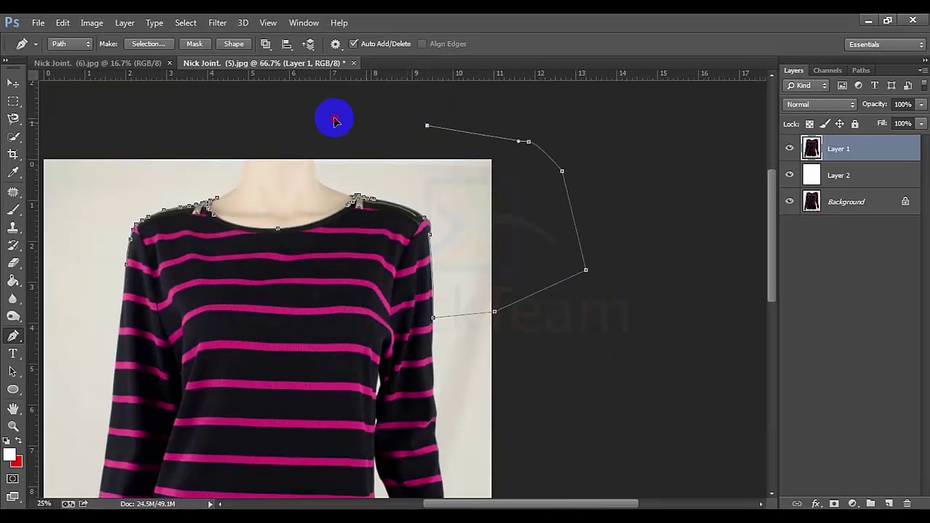
pyautogui.click(339, 119)
pyautogui.moveTo(249, 186); pyautogui.dragTo(439, 234)
pyautogui.click(208, 154)
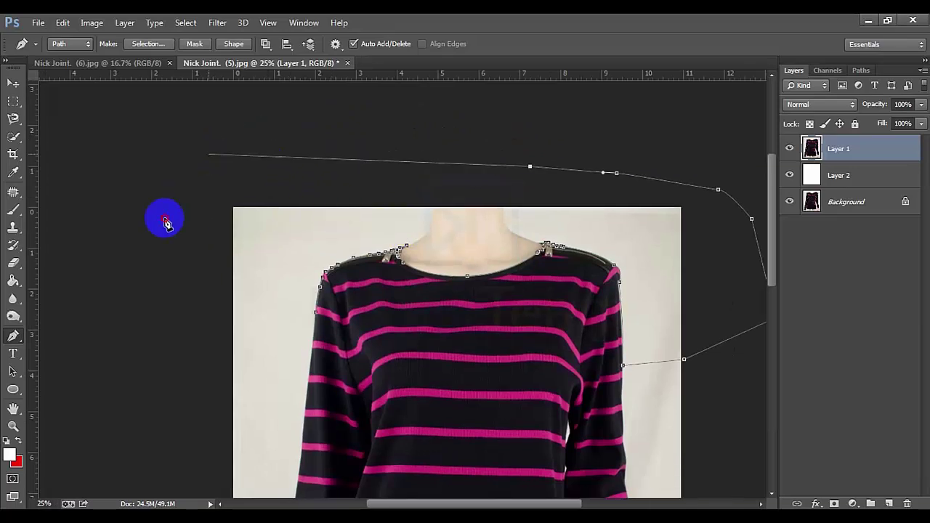
pyautogui.moveTo(164, 217); pyautogui.dragTo(159, 236)
pyautogui.moveTo(139, 331); pyautogui.dragTo(164, 346)
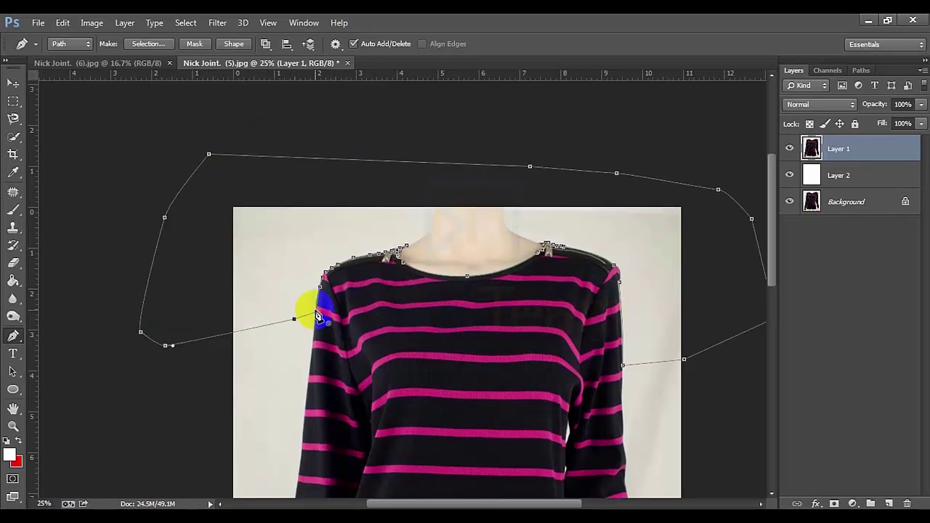
# Convert the path to a selection, delete the neck and backdrop, then deselect.
pyautogui.rightClick(288, 239)
pyautogui.click(327, 235)
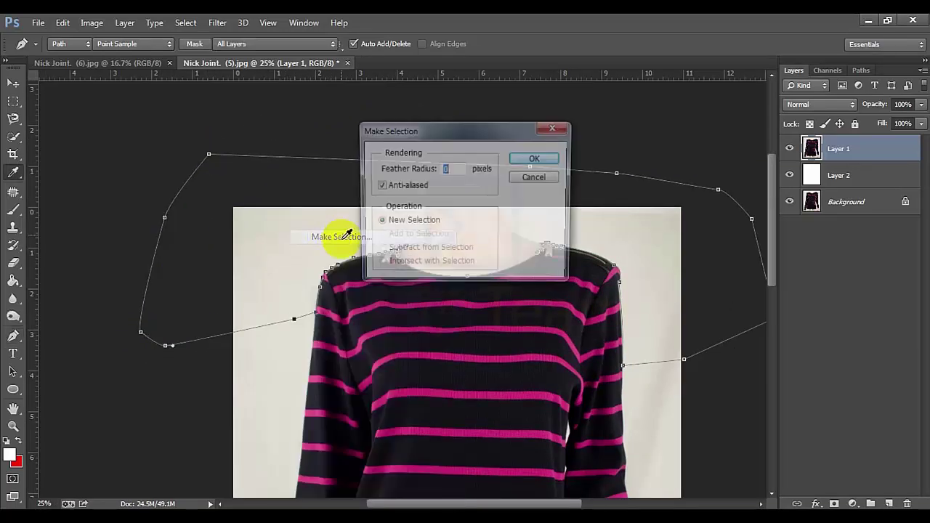
pyautogui.click(535, 157)
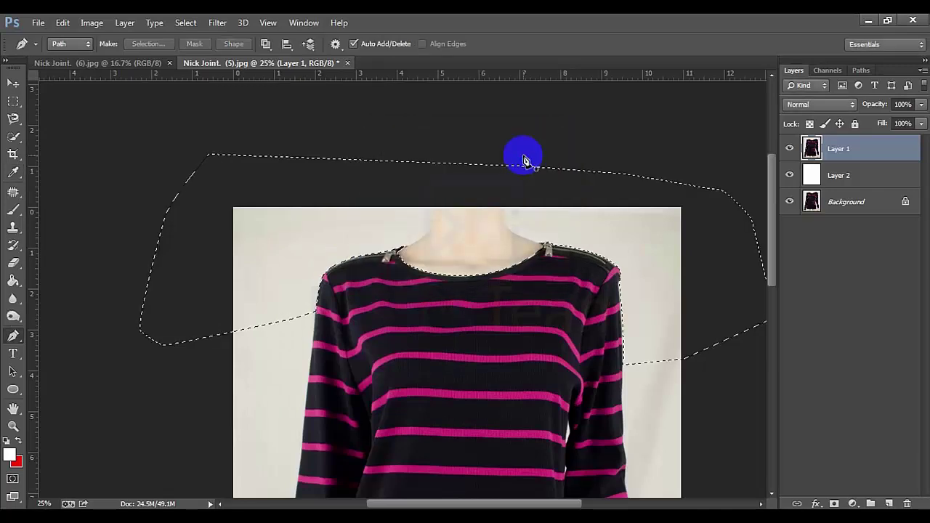
pyautogui.hotkey('ctrl', 'd')
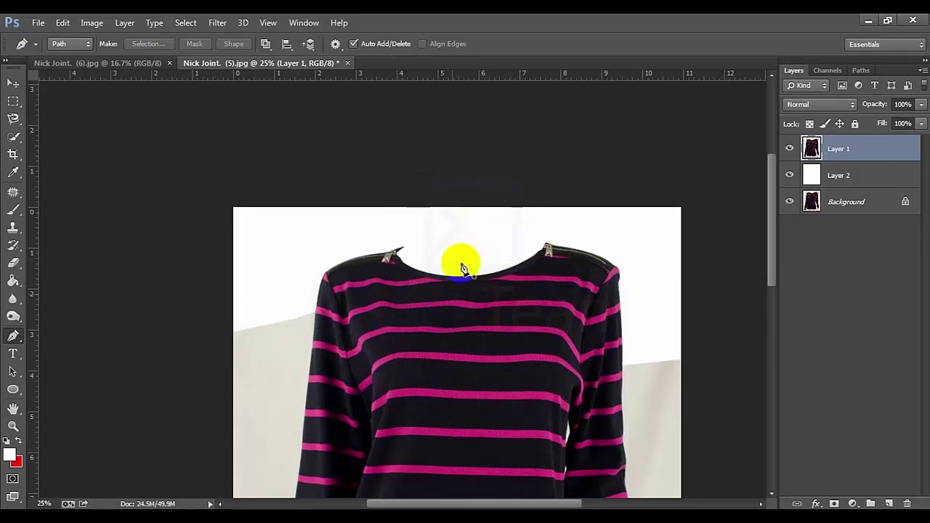
pyautogui.scroll(-3, 376, 247)
pyautogui.scroll(-2, 249, 336)
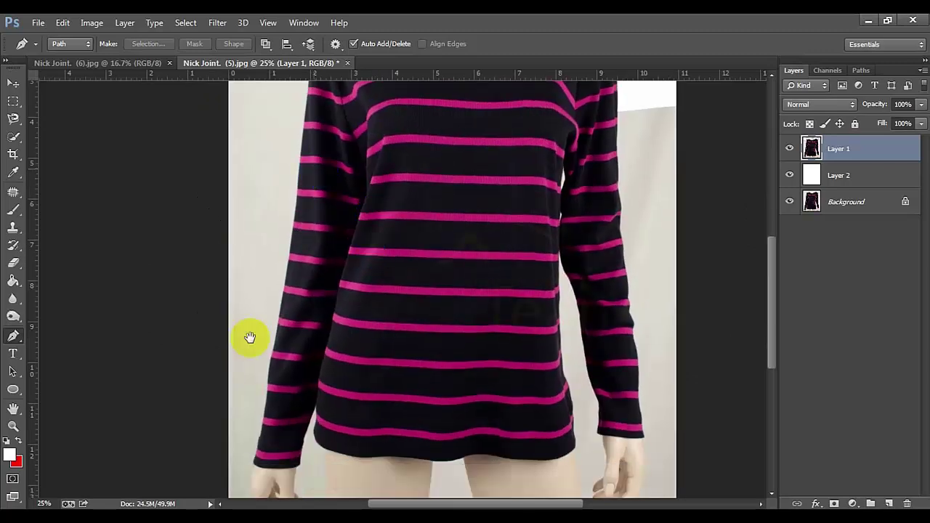
pyautogui.scroll(3, 297, 181)
pyautogui.scroll(2, 301, 280)
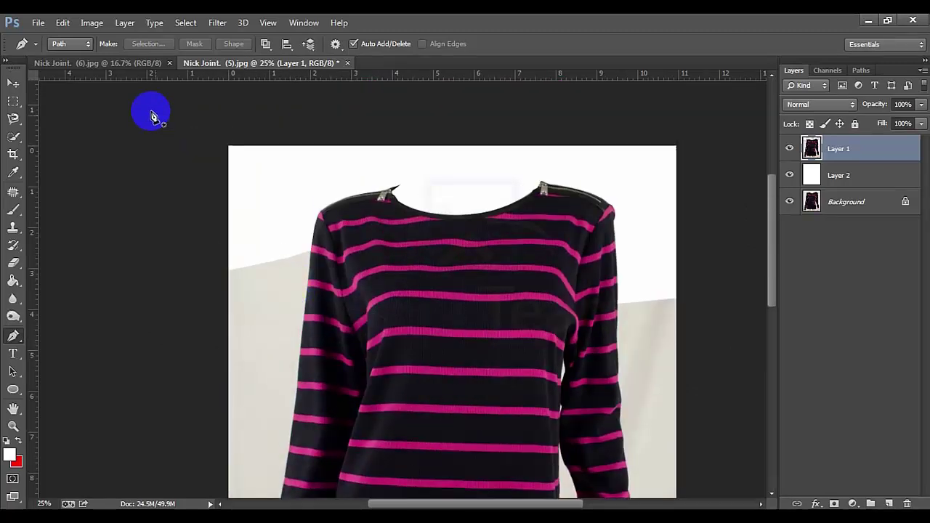
# Switch to photo (6), frame the neckline and start a path on the shirt's left edge.
pyautogui.click(141, 65)
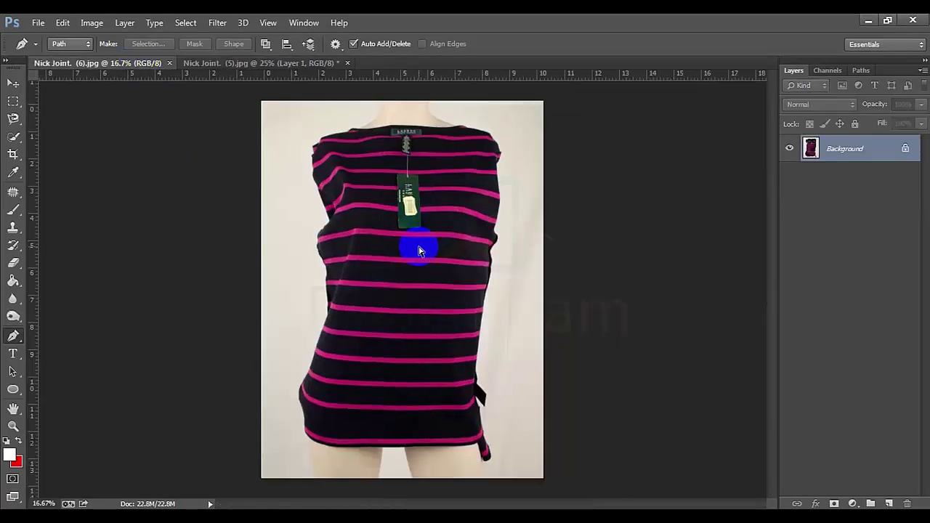
pyautogui.scroll(1, 419, 250)
pyautogui.scroll(1, 407, 268)
pyautogui.scroll(1, 294, 213)
pyautogui.scroll(3, 293, 213)
pyautogui.hotkey('ctrl', 'r')
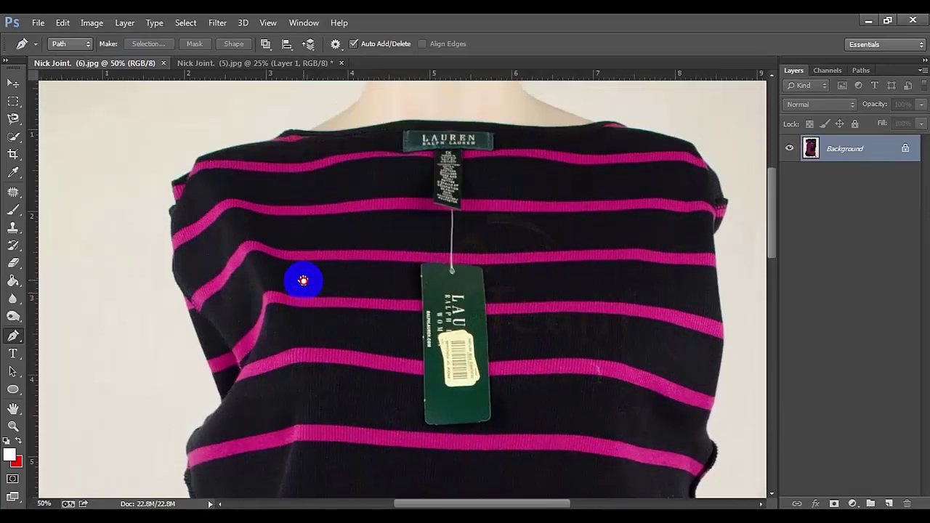
pyautogui.click(220, 410)
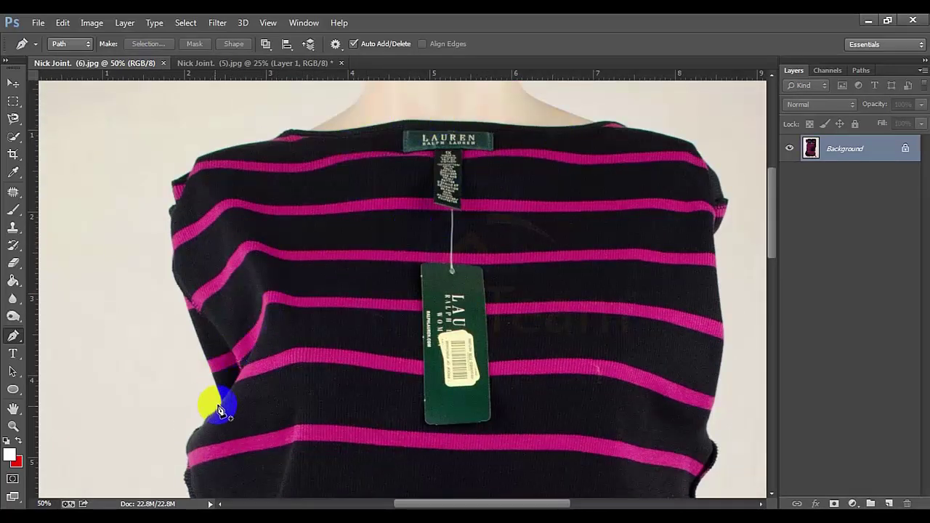
pyautogui.click(194, 322)
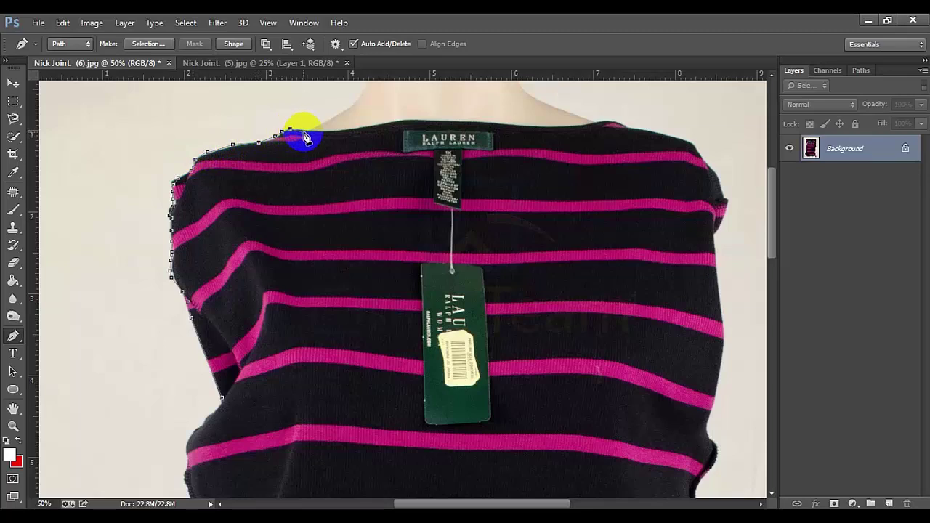
# Add path anchors along the neckline centre, right neckline, right shoulder and right side.
pyautogui.scroll(2, 356, 170)
pyautogui.hscroll(2, 336, 191)
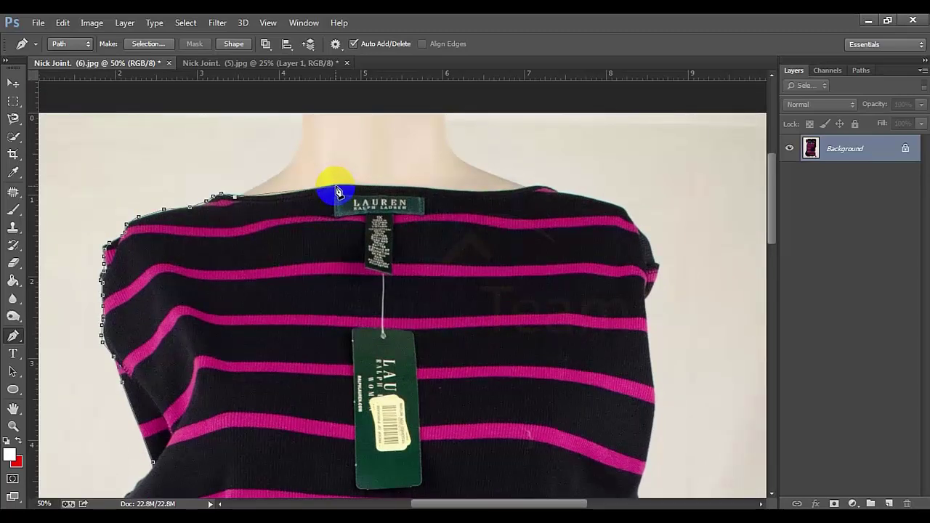
pyautogui.moveTo(337, 186); pyautogui.dragTo(377, 178)
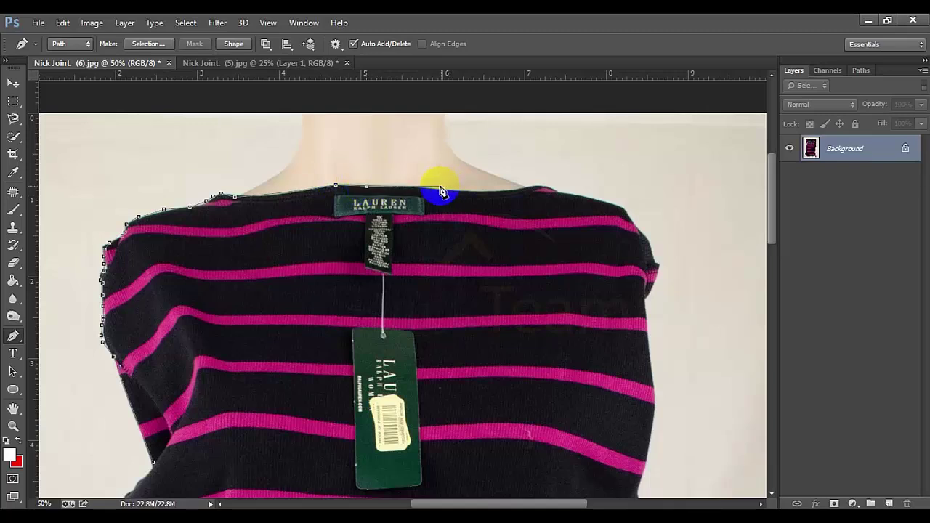
pyautogui.click(424, 188)
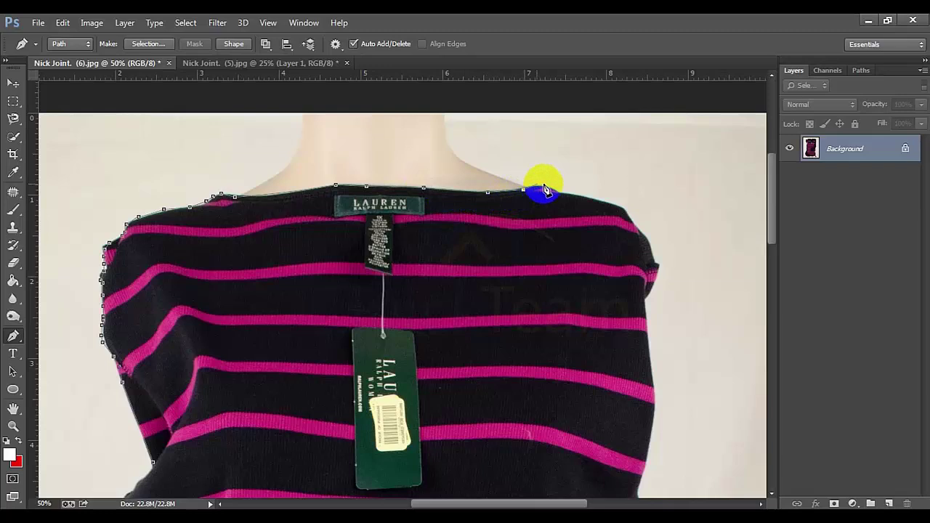
pyautogui.click(574, 196)
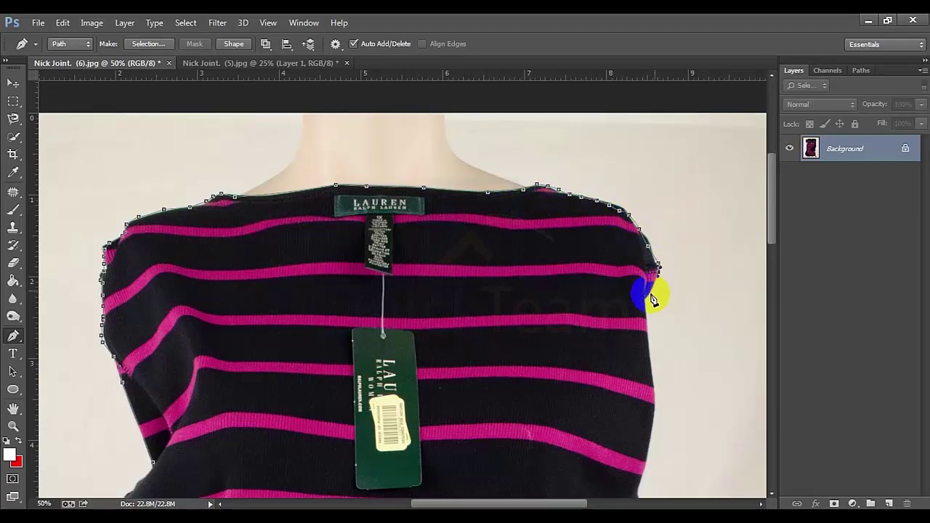
pyautogui.scroll(-3, 629, 380)
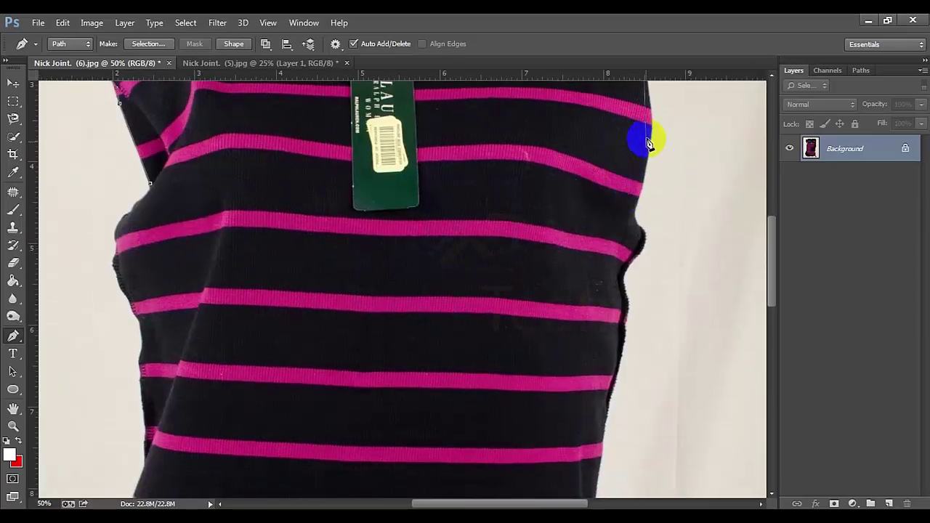
pyautogui.moveTo(641, 196); pyautogui.dragTo(615, 251)
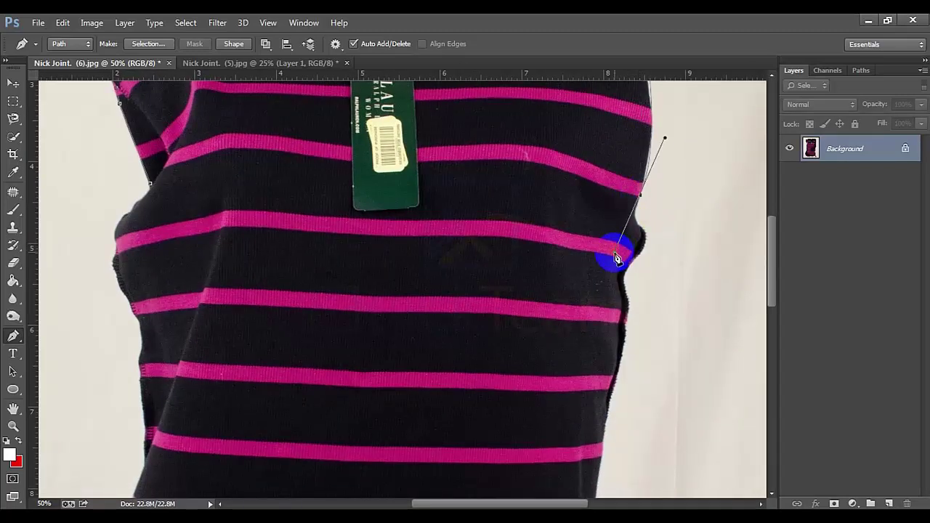
# Curve the path across the chest and close it at the starting point.
pyautogui.click(526, 259)
pyautogui.moveTo(277, 282); pyautogui.dragTo(294, 292)
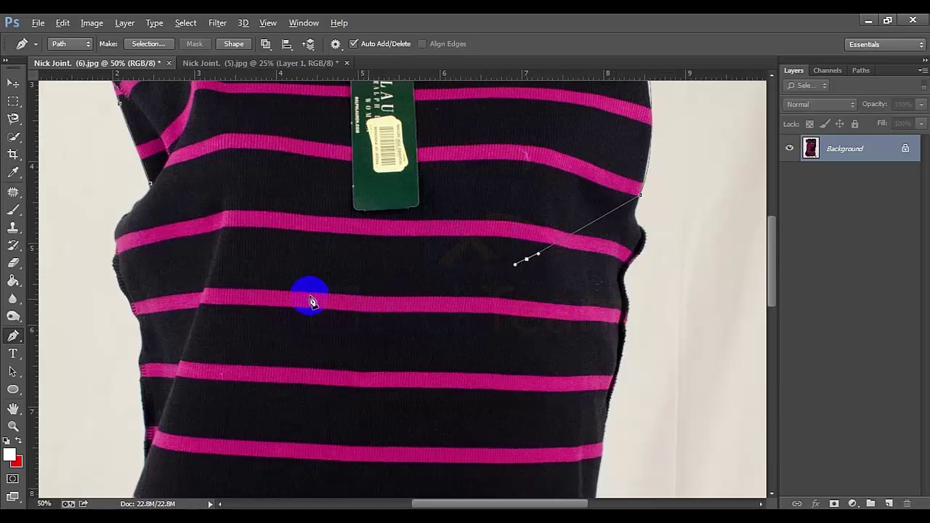
pyautogui.click(198, 225)
pyautogui.click(151, 186)
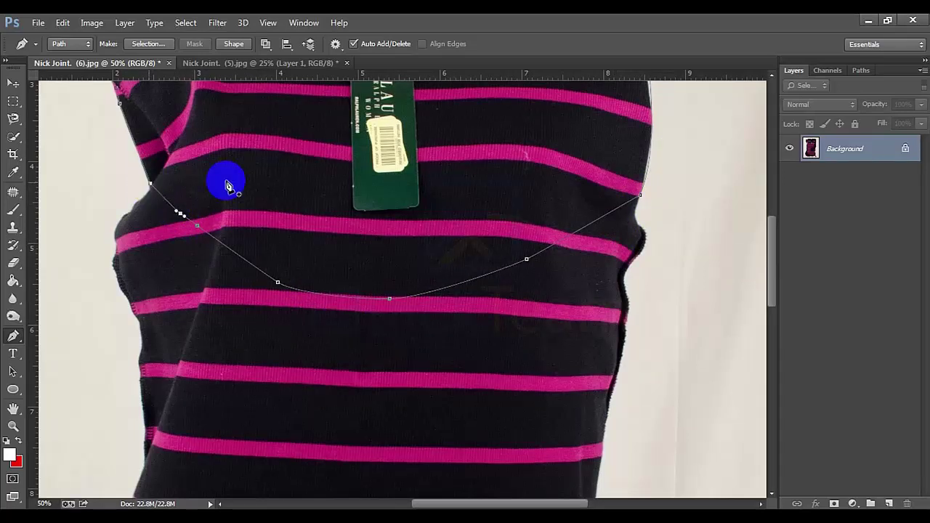
# Turn the closed path into a selection with 0 feather.
pyautogui.rightClick(245, 177)
pyautogui.click(295, 238)
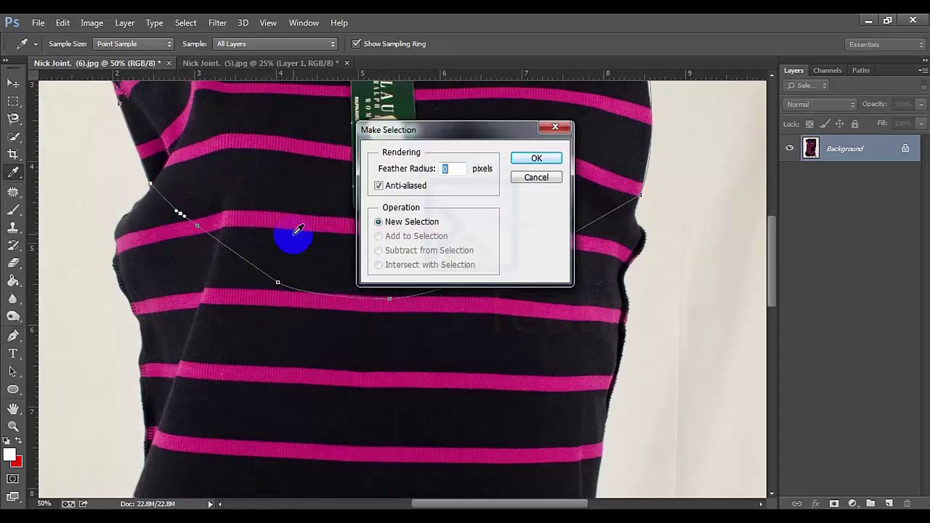
pyautogui.hotkey('ctrl', '-')
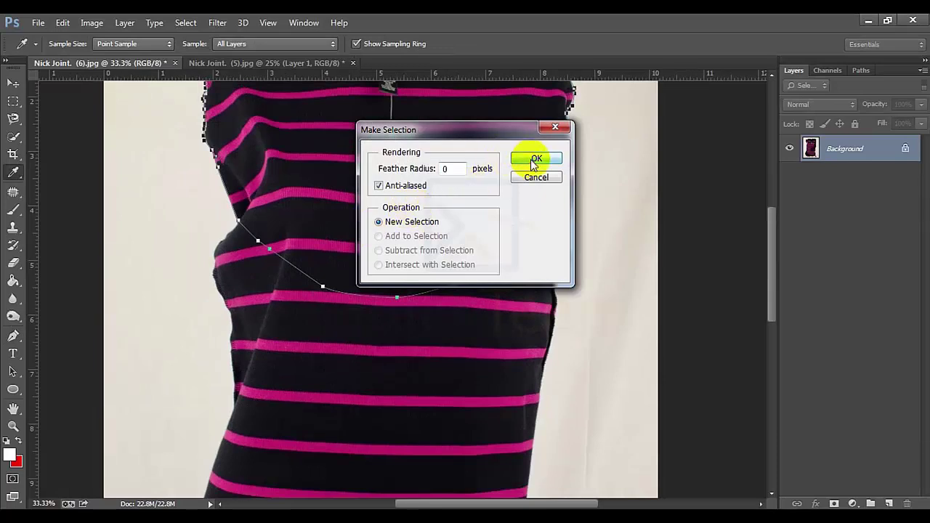
pyautogui.click(534, 159)
pyautogui.hotkey('ctrl', '-')
pyautogui.hotkey('ctrl', '-')
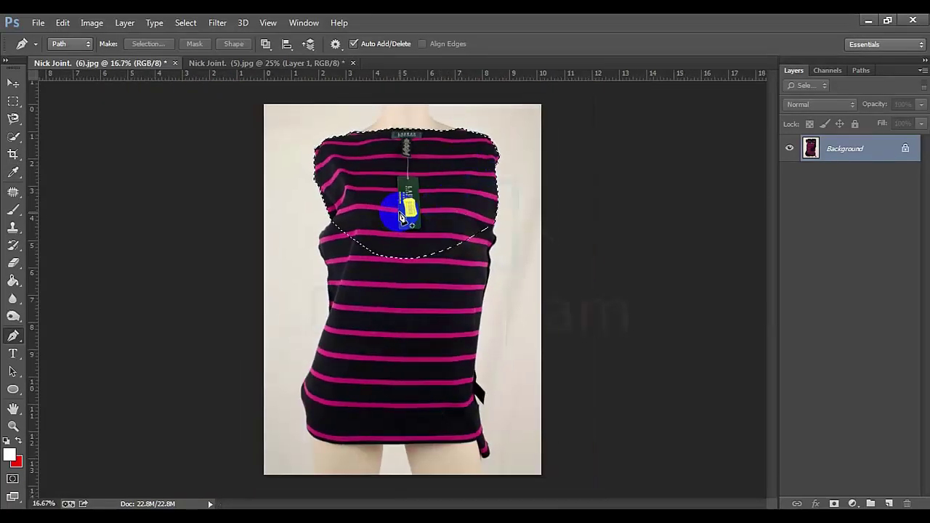
# Copy the selected upper shirt to a new layer and drag it into Nick Joint. (5).
pyautogui.hotkey('ctrl', 'j')
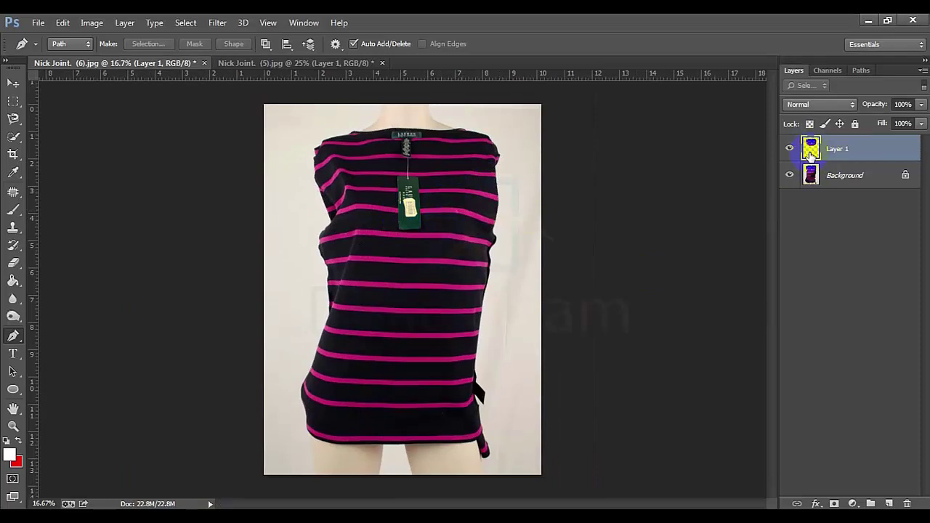
pyautogui.click(12, 84)
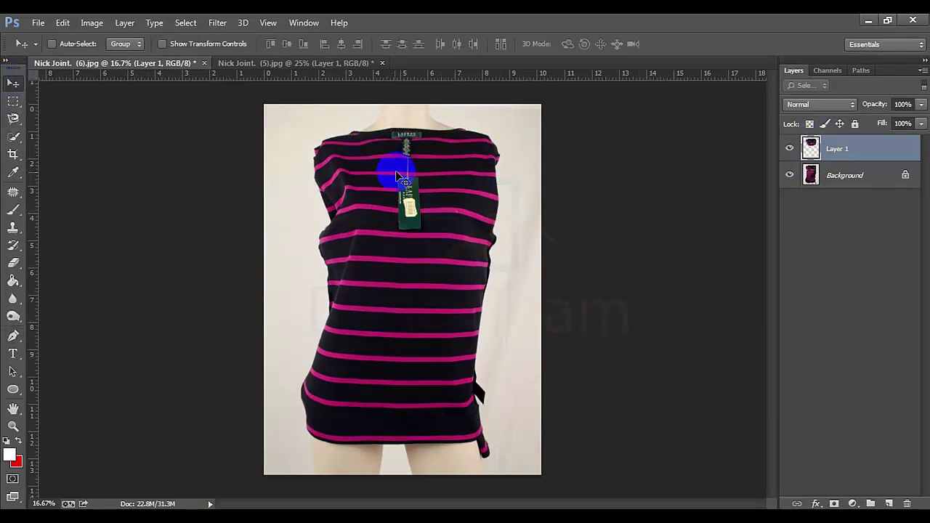
pyautogui.moveTo(395, 171); pyautogui.dragTo(251, 77)
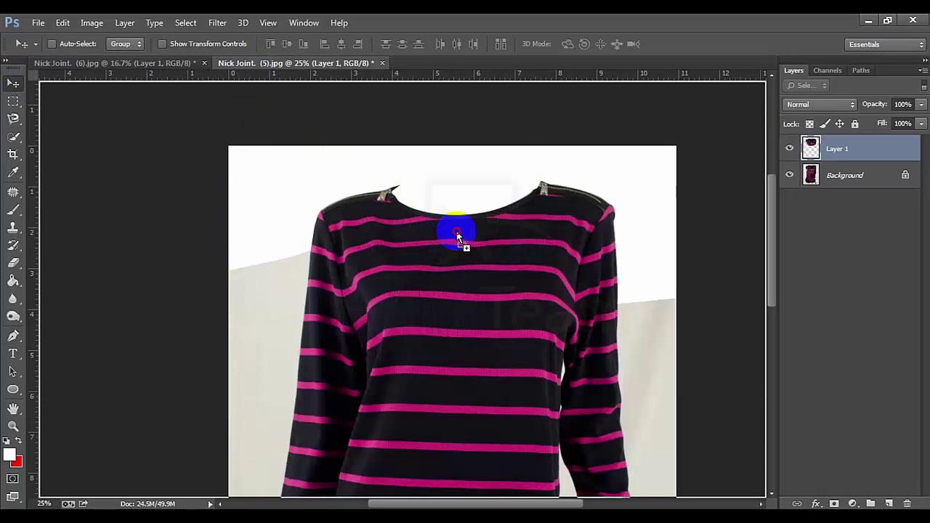
pyautogui.moveTo(251, 76)
pyautogui.mouseDown()
pyautogui.moveTo(458, 232)
pyautogui.moveTo(473, 255)
pyautogui.mouseUp()
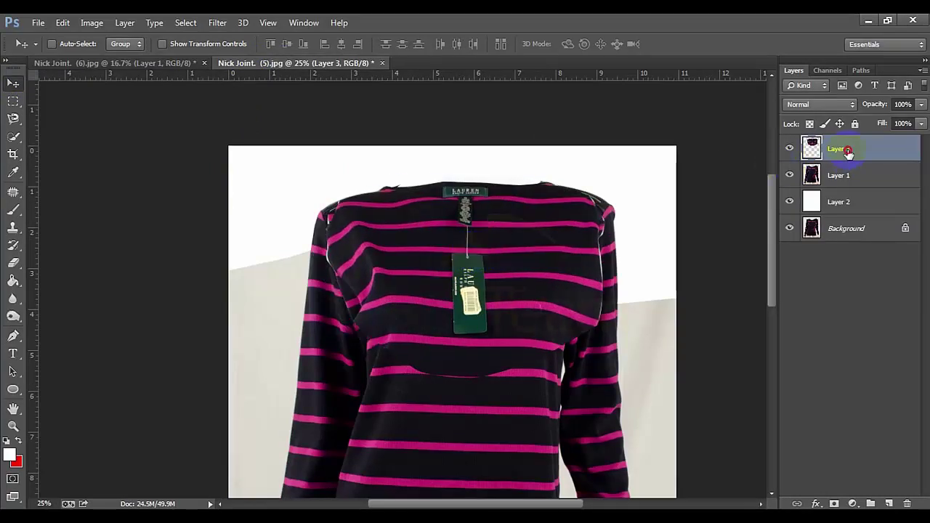
# Move Layer 3 beneath Layer 1 and nudge it into line with the collar.
pyautogui.moveTo(862, 151); pyautogui.dragTo(867, 190)
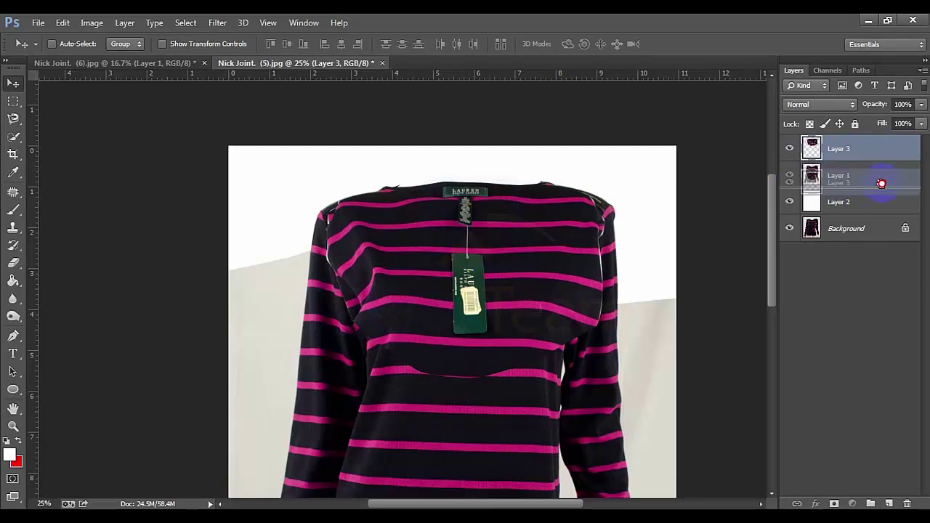
pyautogui.moveTo(864, 190)
pyautogui.mouseDown()
pyautogui.moveTo(872, 175)
pyautogui.moveTo(884, 190)
pyautogui.moveTo(869, 190)
pyautogui.mouseUp()
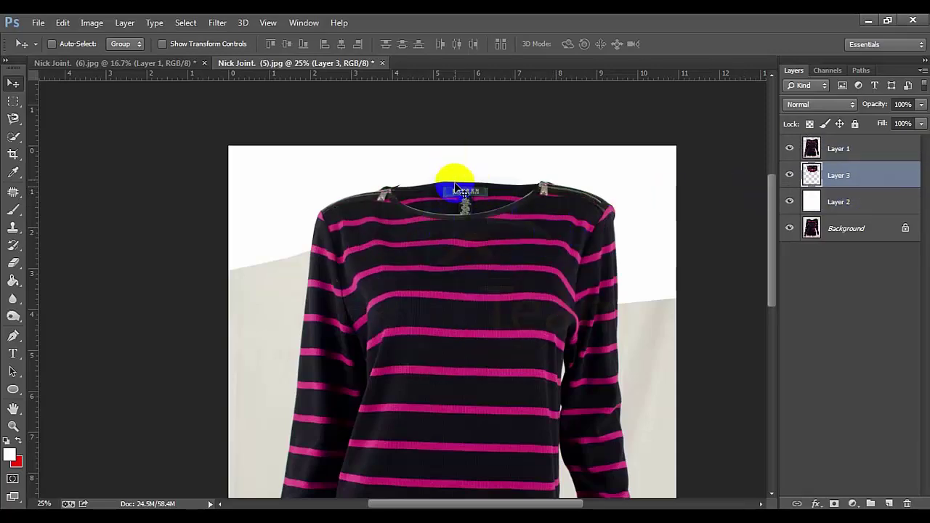
pyautogui.scroll(3, 557, 191)
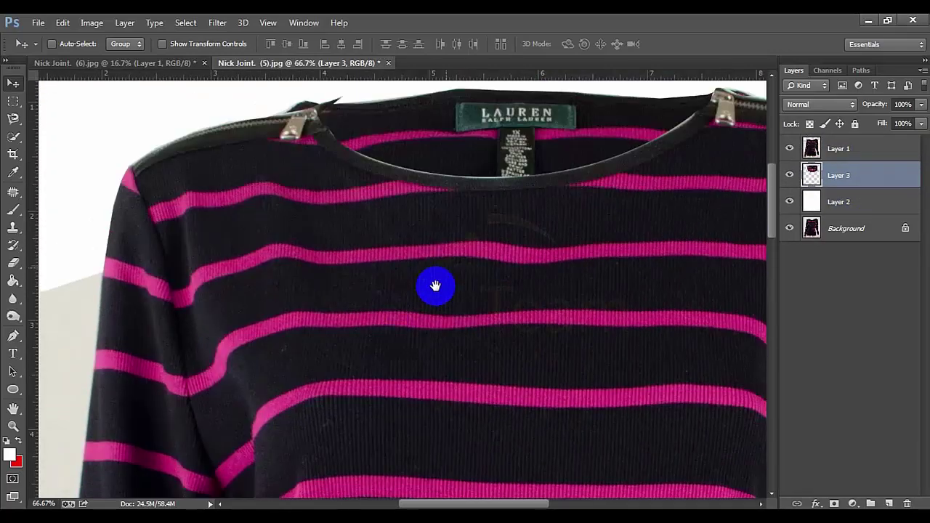
pyautogui.moveTo(435, 286); pyautogui.dragTo(487, 366)
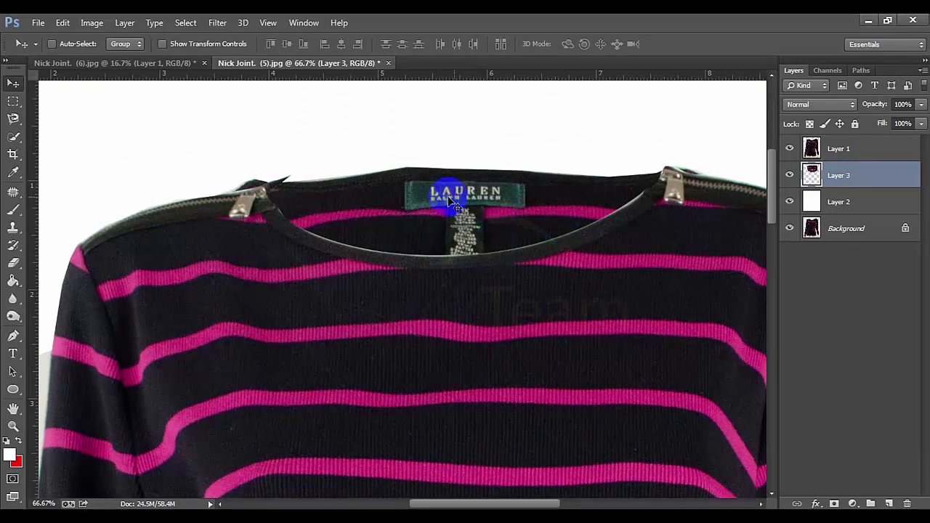
pyautogui.moveTo(445, 198)
pyautogui.mouseDown()
pyautogui.moveTo(458, 187)
pyautogui.moveTo(450, 192)
pyautogui.mouseUp()
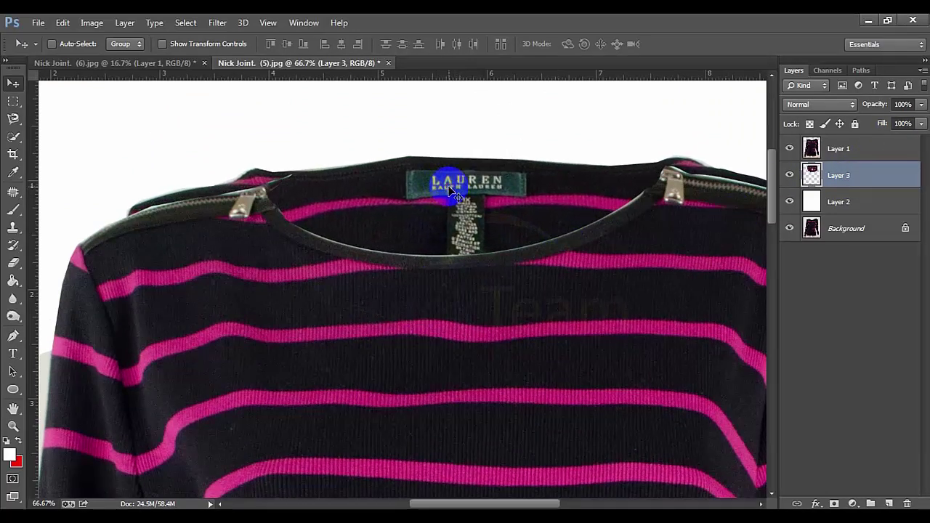
pyautogui.hotkey('ctrl', 't')
# Narrow the pasted Layer 3 piece from both sides and apply the resize.
pyautogui.hotkey('ctrl', '-')
pyautogui.hotkey('ctrl', '-')
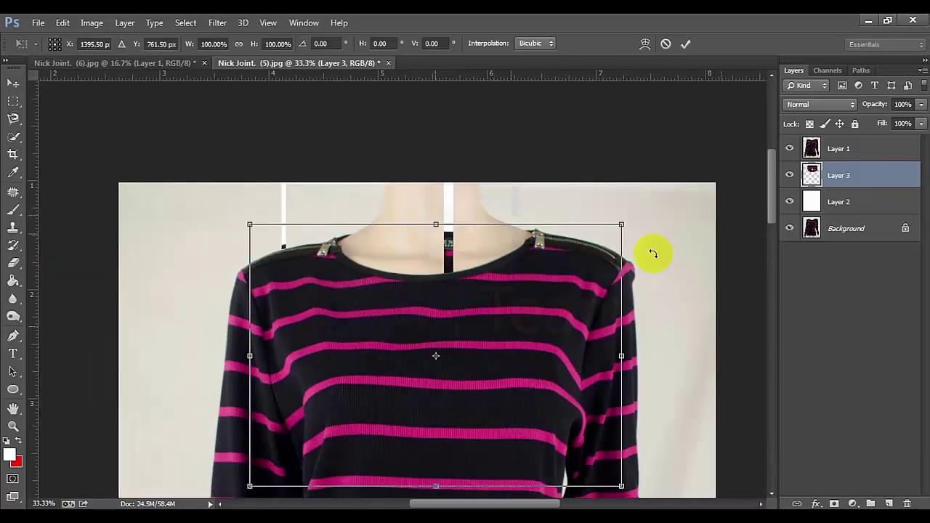
pyautogui.moveTo(622, 355); pyautogui.dragTo(601, 355)
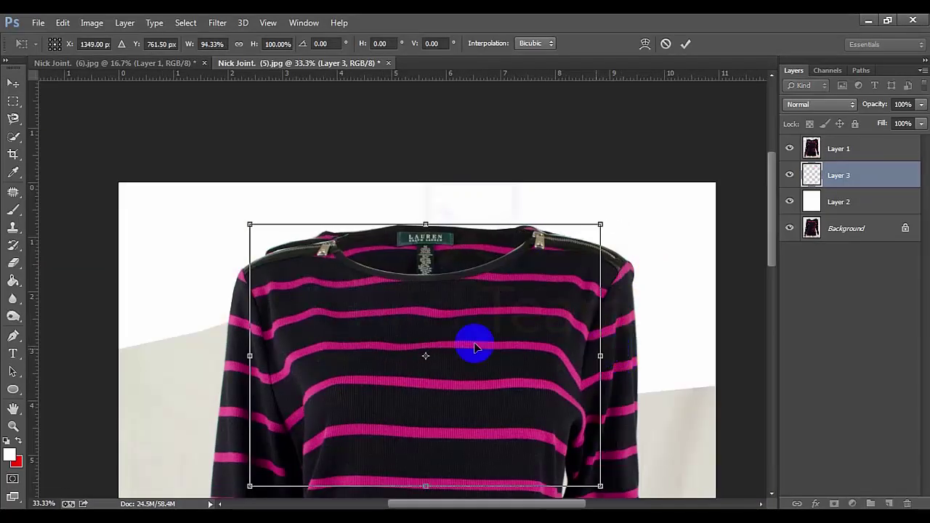
pyautogui.moveTo(248, 363); pyautogui.dragTo(262, 365)
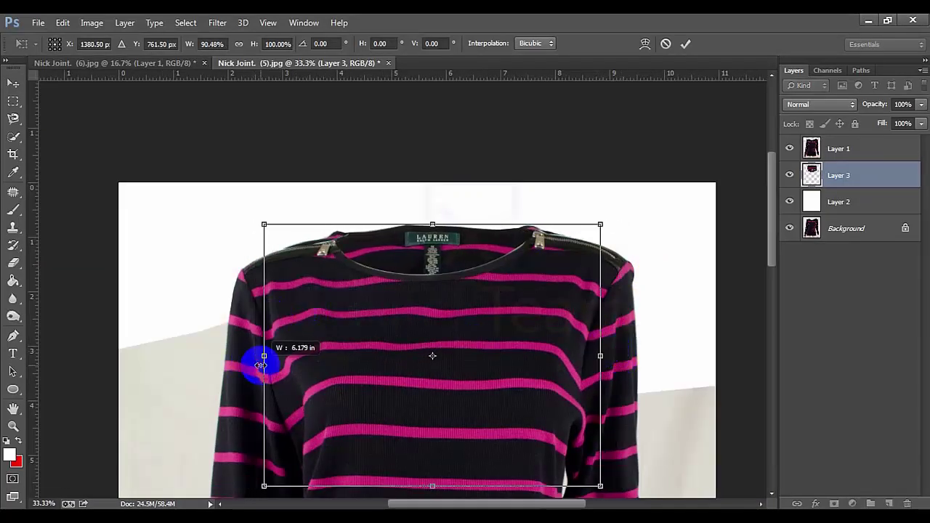
pyautogui.press('Return')
# Show rulers and put Layer 3 into Warp transform mode.
pyautogui.scroll(1, 406, 226)
pyautogui.scroll(1, 425, 172)
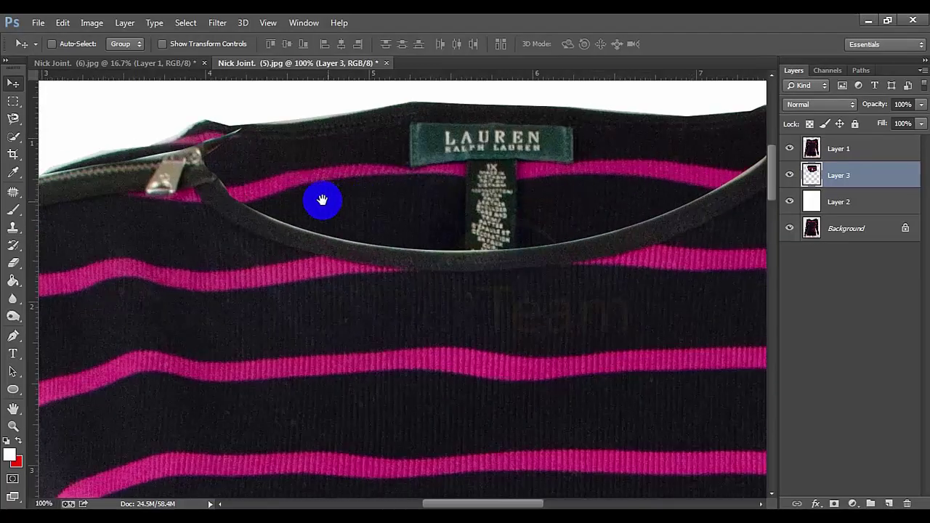
pyautogui.scroll(1, 322, 199)
pyautogui.hotkey('ctrl', 'r')
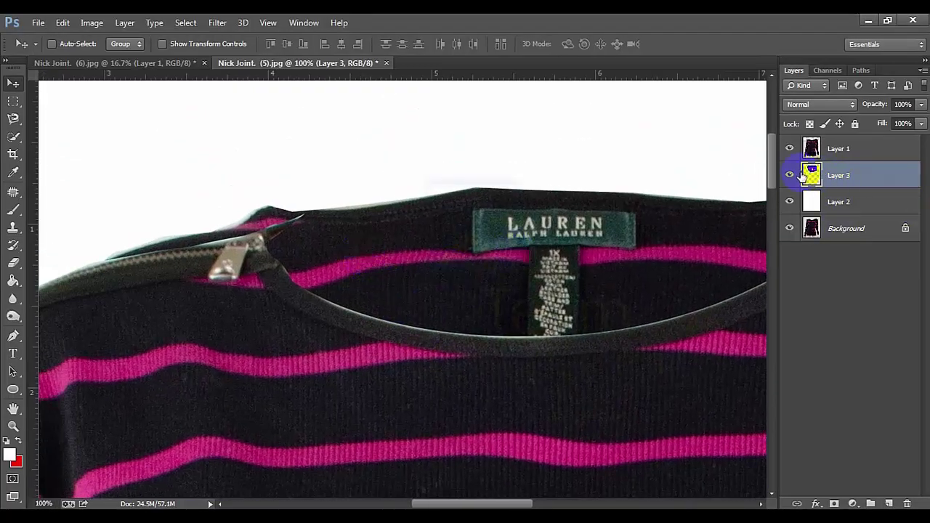
pyautogui.hotkey('ctrl', 't')
pyautogui.rightClick(384, 237)
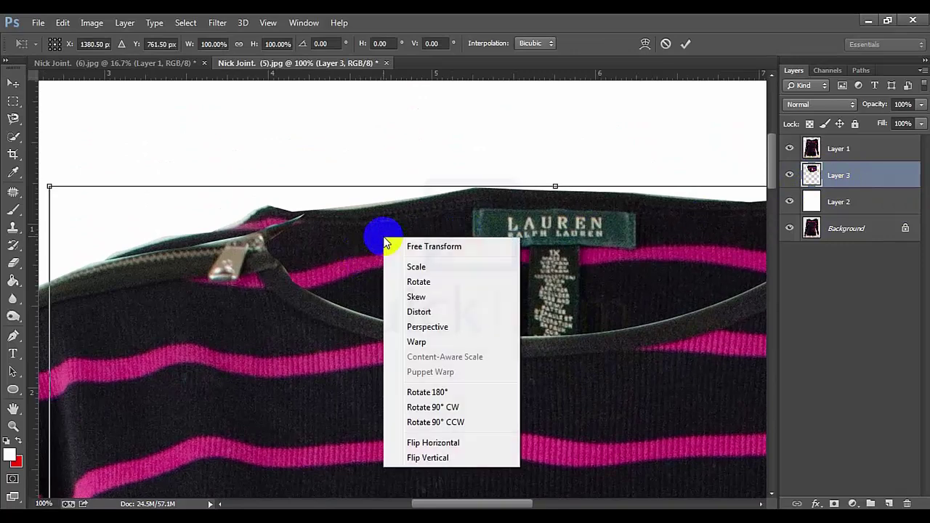
pyautogui.click(419, 344)
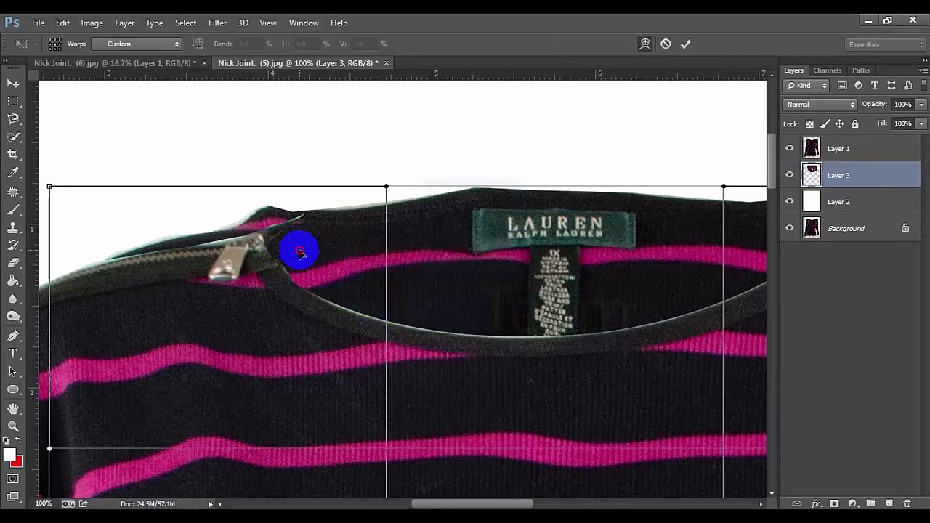
# Bend the top of the label piece down and shift the collar rightward.
pyautogui.moveTo(300, 253); pyautogui.dragTo(285, 270)
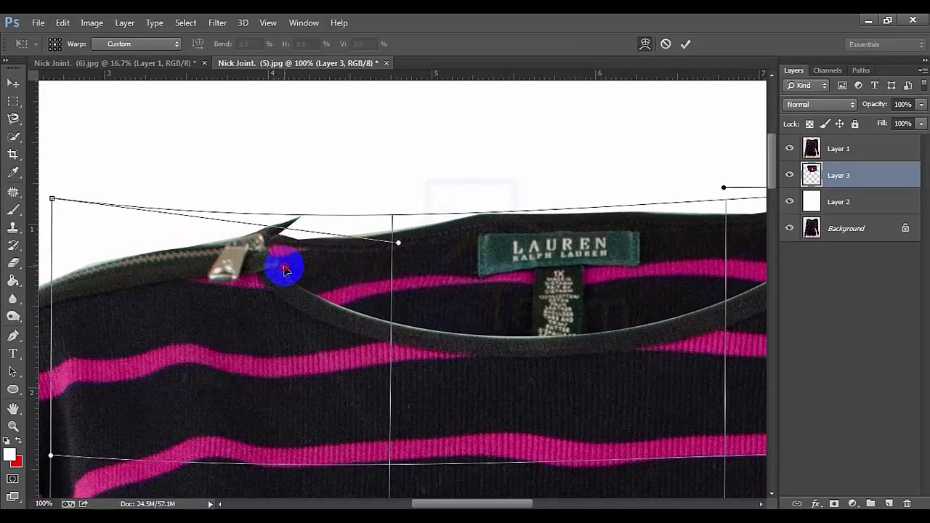
pyautogui.hscroll(5, 380, 258)
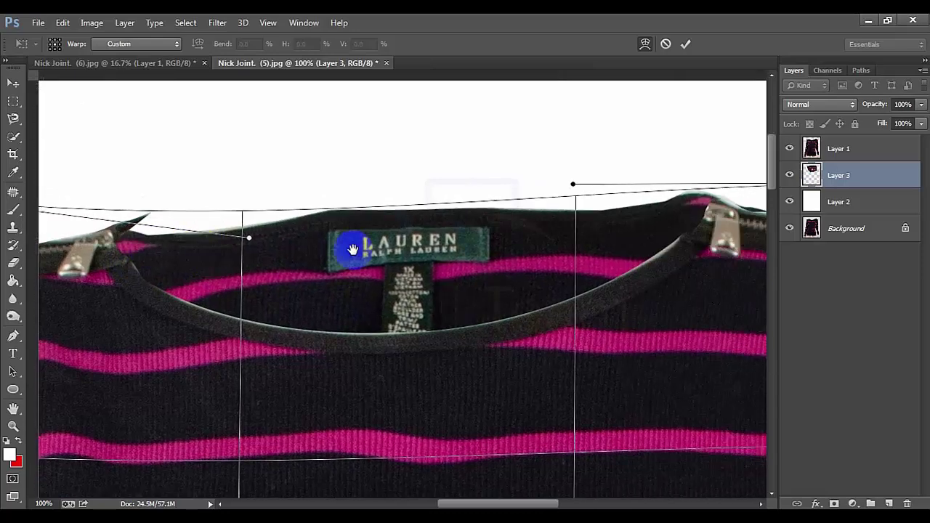
pyautogui.moveTo(667, 215); pyautogui.dragTo(674, 211)
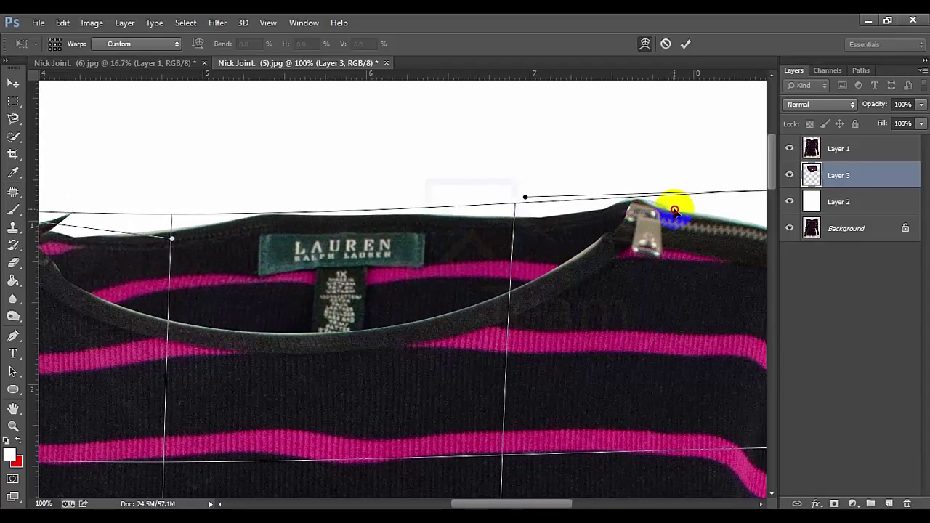
pyautogui.scroll(-2, 430, 255)
pyautogui.hscroll(-3, 322, 199)
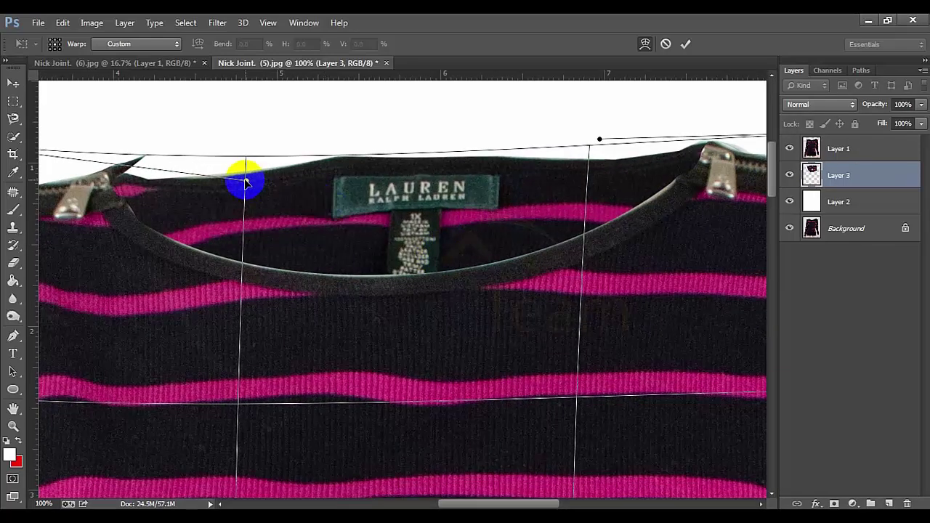
pyautogui.hotkey('ctrl', '-')
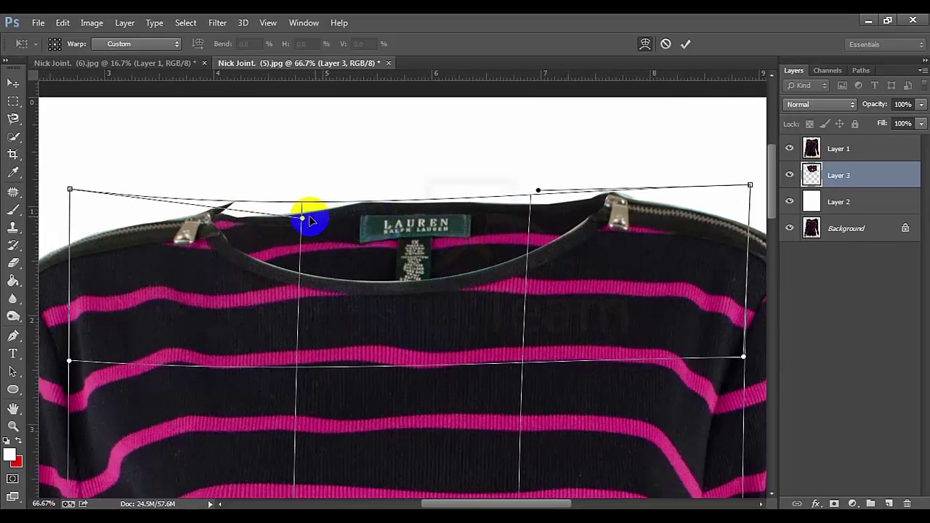
# Raise the collar, arch the top edge, lower both shoulders, and commit the warp.
pyautogui.moveTo(302, 220); pyautogui.dragTo(296, 110)
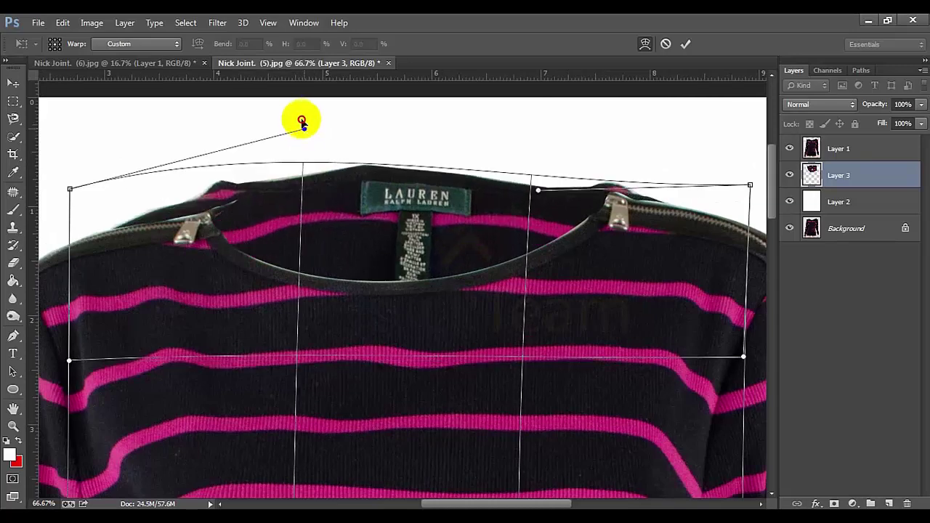
pyautogui.moveTo(540, 190); pyautogui.dragTo(564, 80)
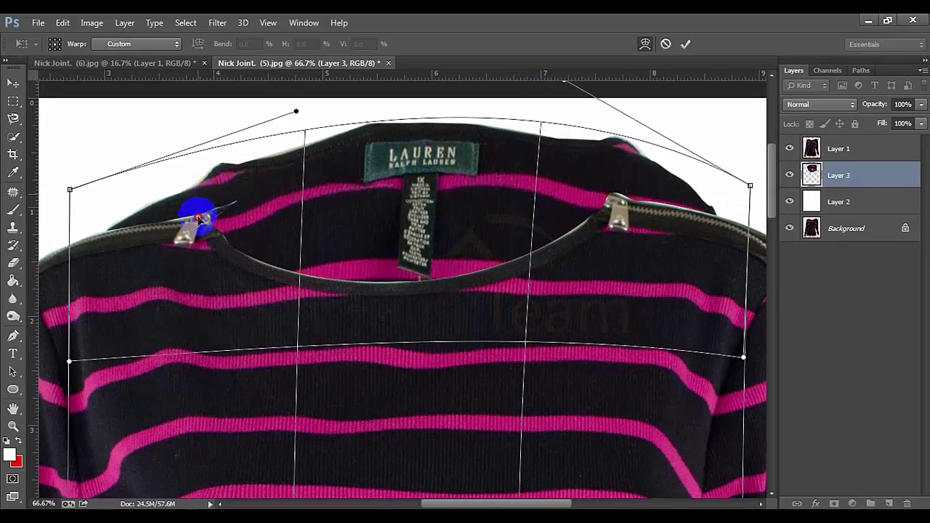
pyautogui.moveTo(197, 215); pyautogui.dragTo(191, 239)
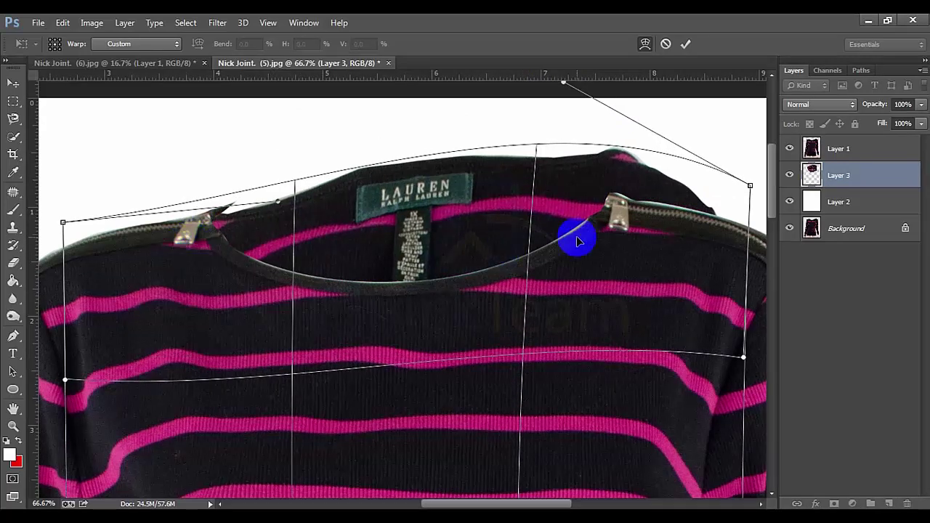
pyautogui.moveTo(674, 189); pyautogui.dragTo(652, 233)
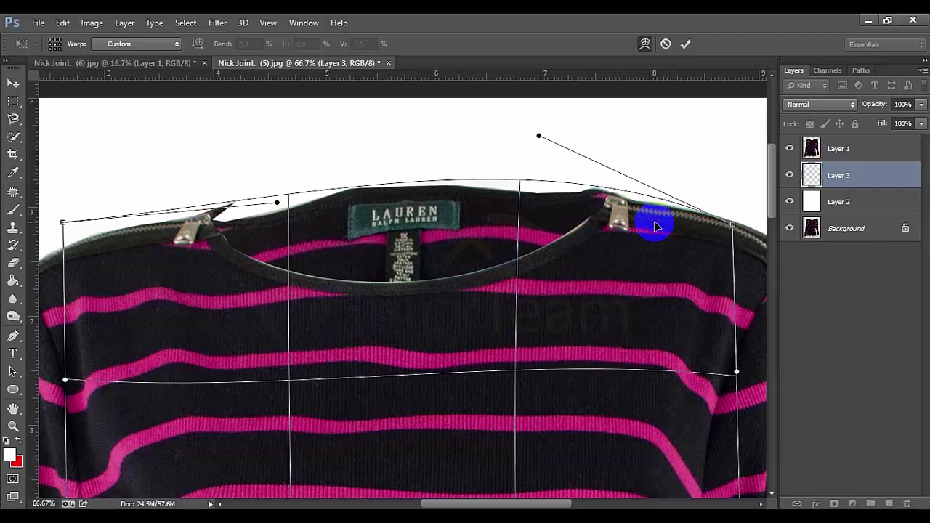
pyautogui.press('Return')
# Commit Layer 3's warp and switch to the plain Eraser Tool.
pyautogui.scroll(3, 565, 178)
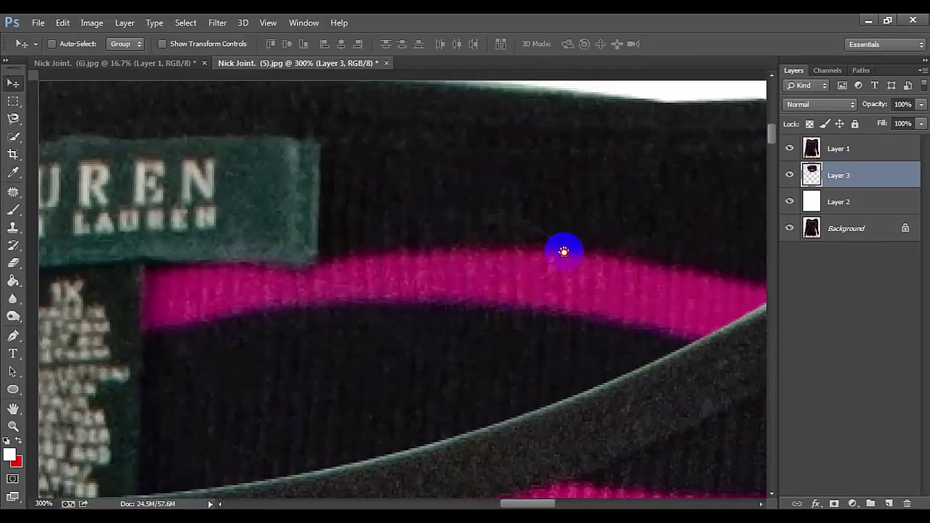
pyautogui.moveTo(565, 249); pyautogui.dragTo(502, 272)
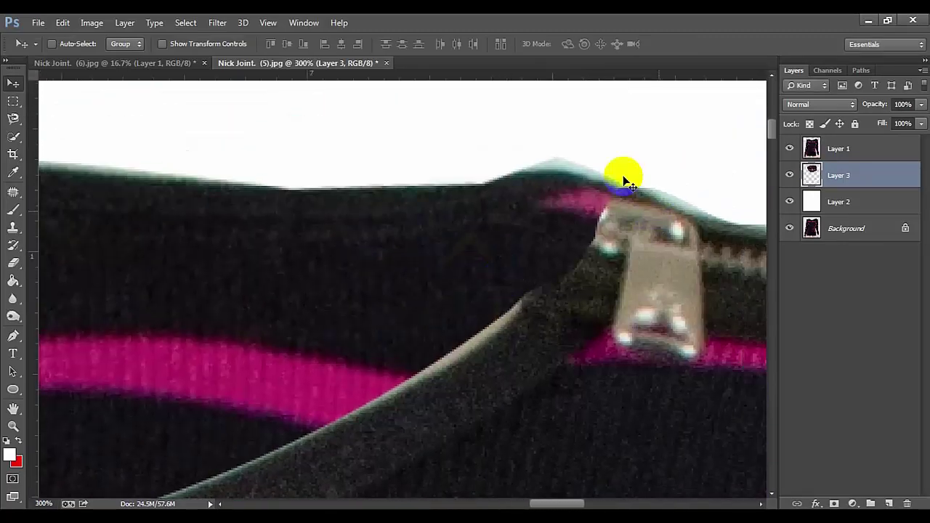
pyautogui.click(13, 261)
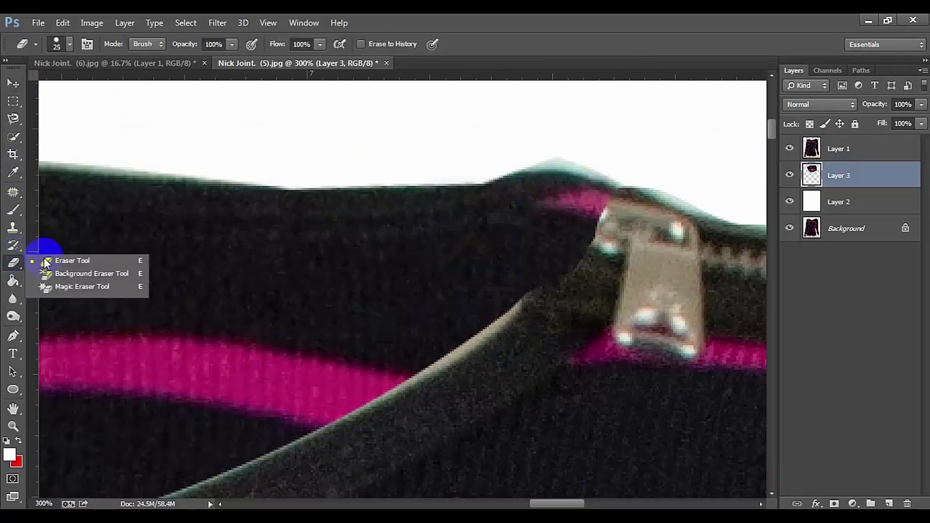
pyautogui.click(65, 254)
# Load the Basic Brushes set into the brush picker, replacing the current brushes.
pyautogui.click(69, 46)
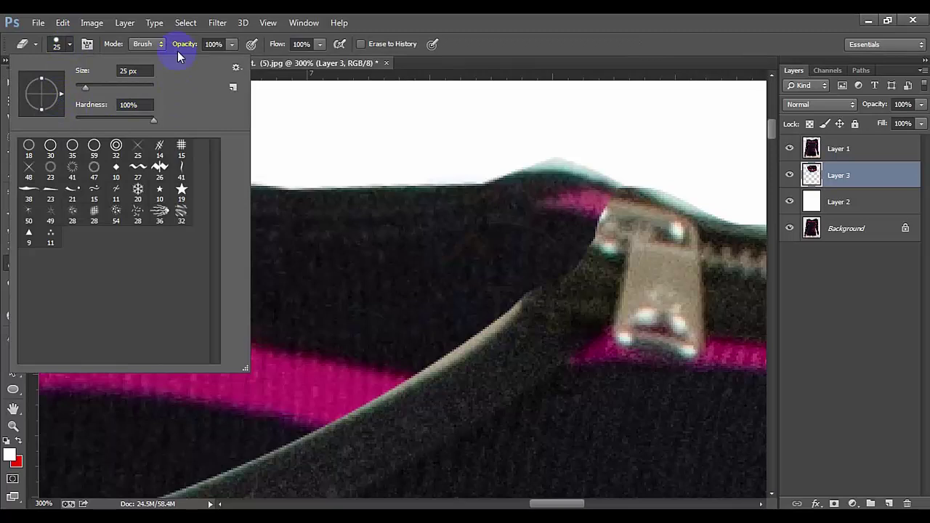
pyautogui.click(239, 67)
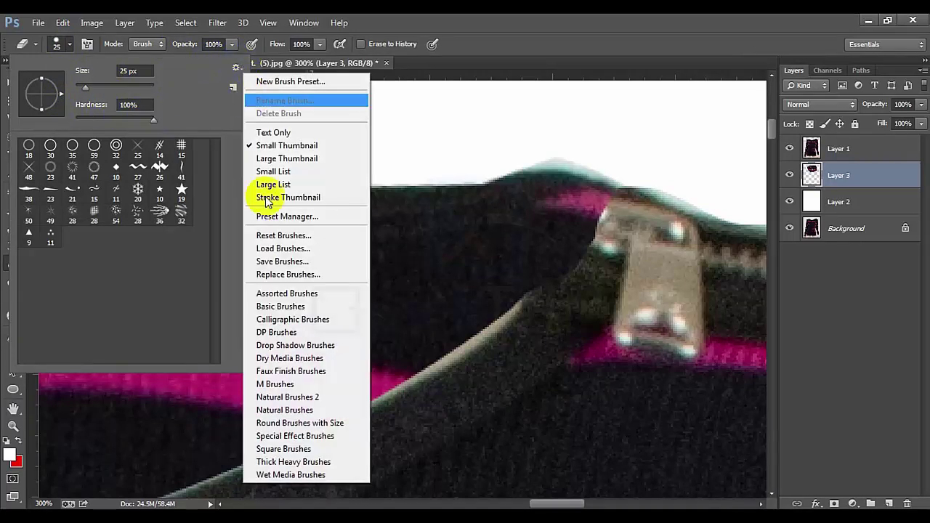
pyautogui.click(286, 306)
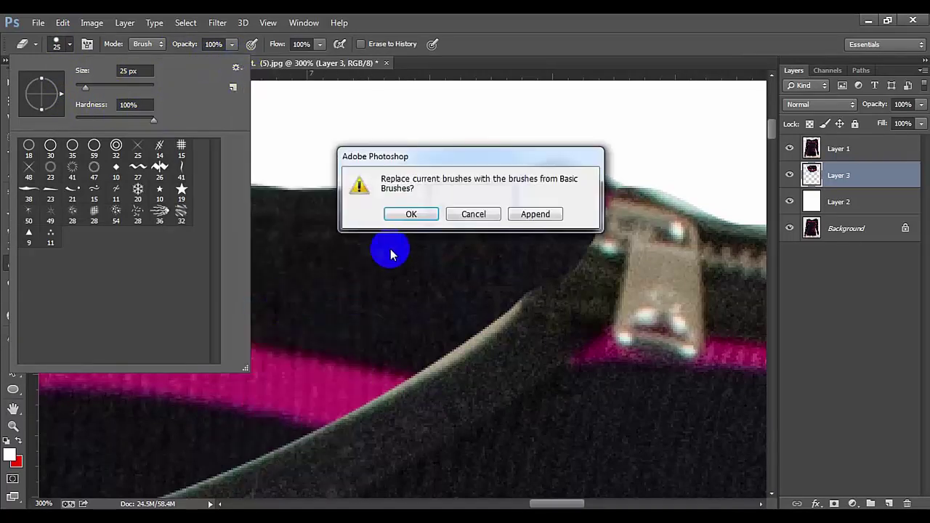
pyautogui.click(411, 214)
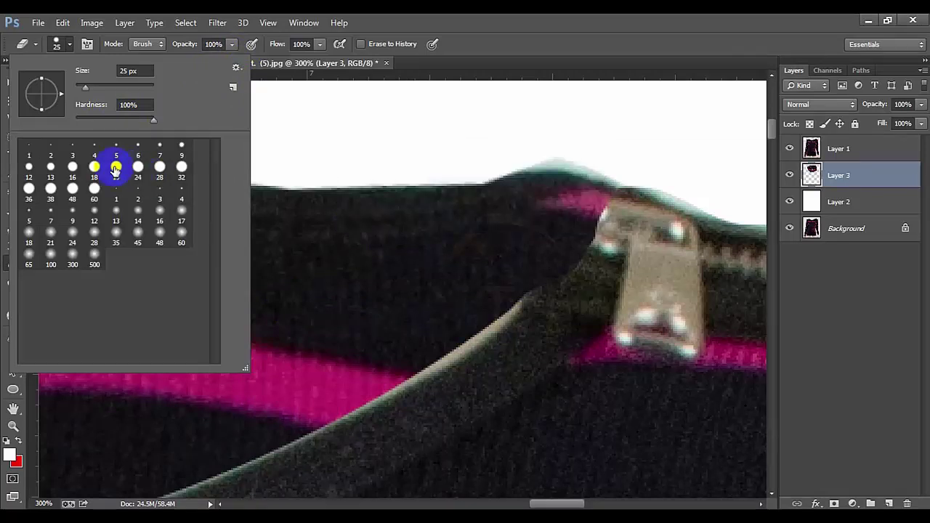
# With a 36 px eraser, remove the greenish fringe along the shoulder and top edge on Layers 3 and 1.
pyautogui.doubleClick(29, 189)
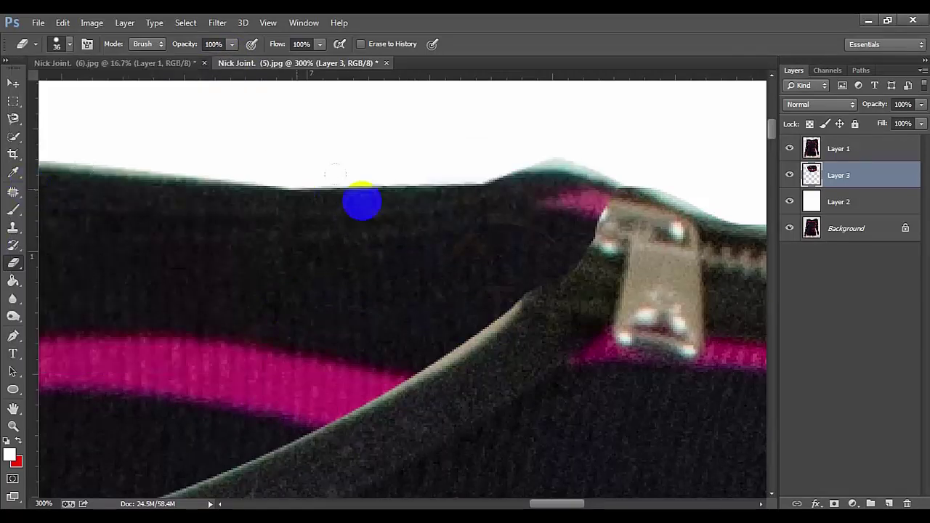
pyautogui.moveTo(583, 189); pyautogui.dragTo(527, 197)
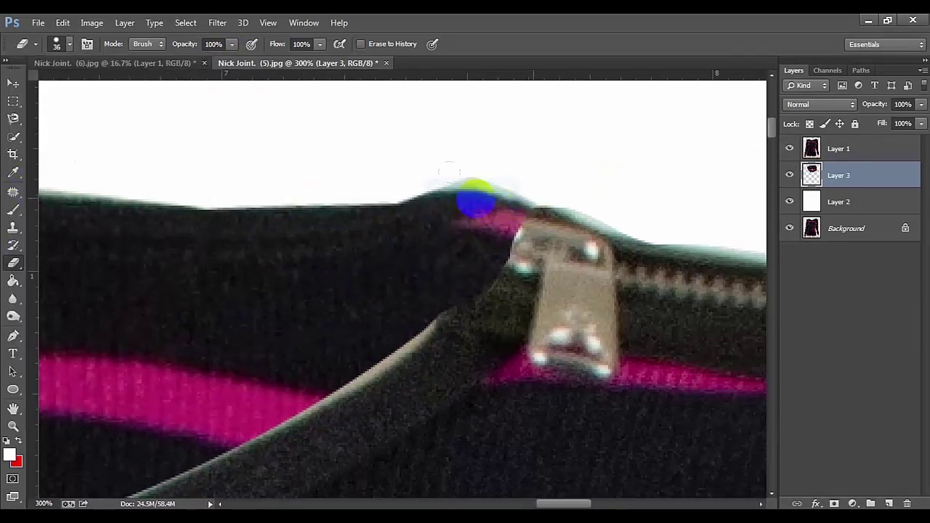
pyautogui.moveTo(445, 162); pyautogui.dragTo(536, 172)
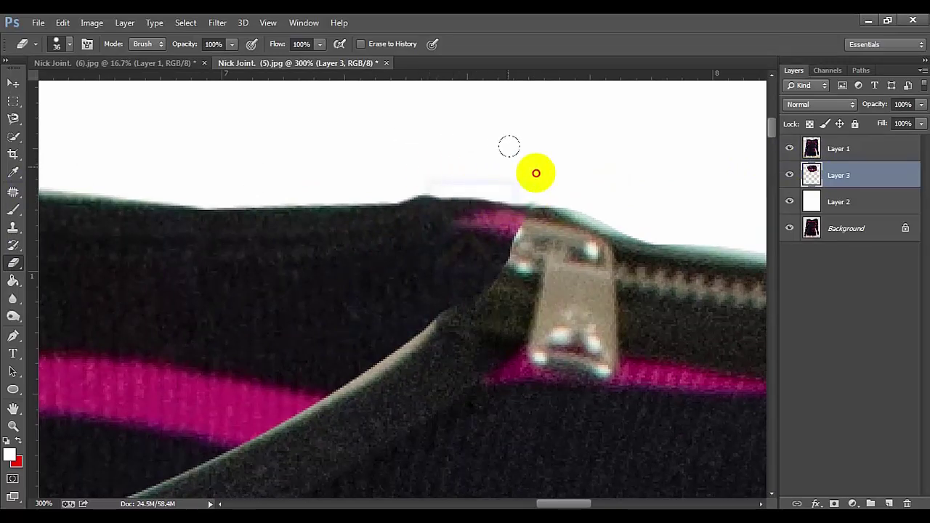
pyautogui.click(836, 150)
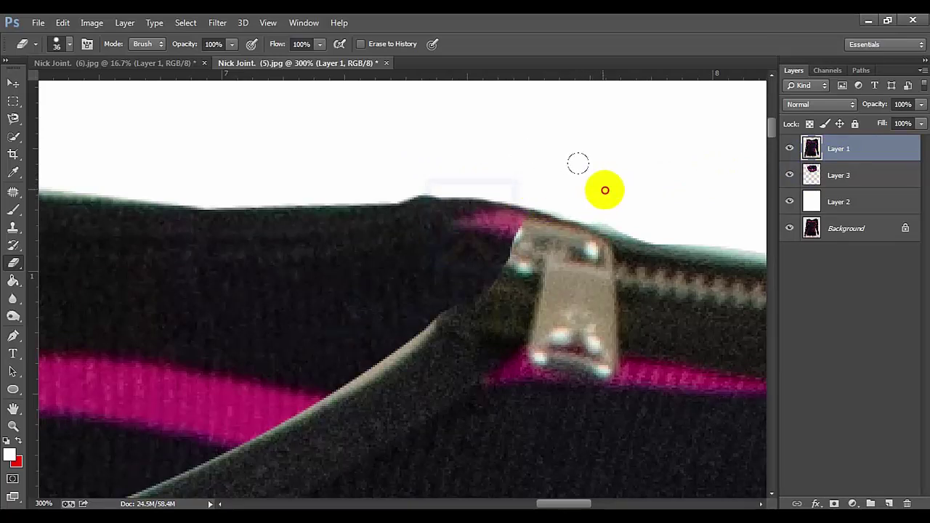
pyautogui.moveTo(611, 171); pyautogui.dragTo(465, 167)
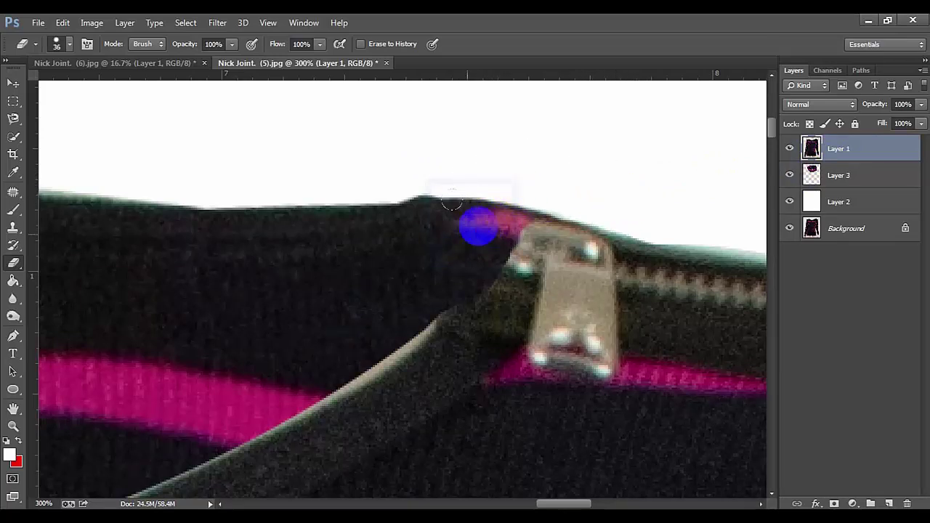
# With an 18 px brush, erase the zipper edges and pointed zipper tip on Layer 1.
pyautogui.click(27, 70)
pyautogui.click(69, 46)
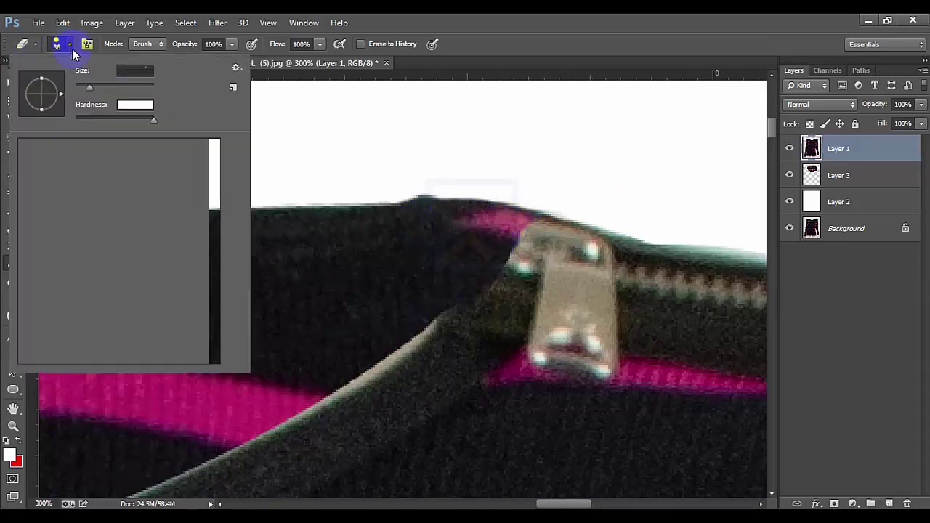
pyautogui.click(29, 236)
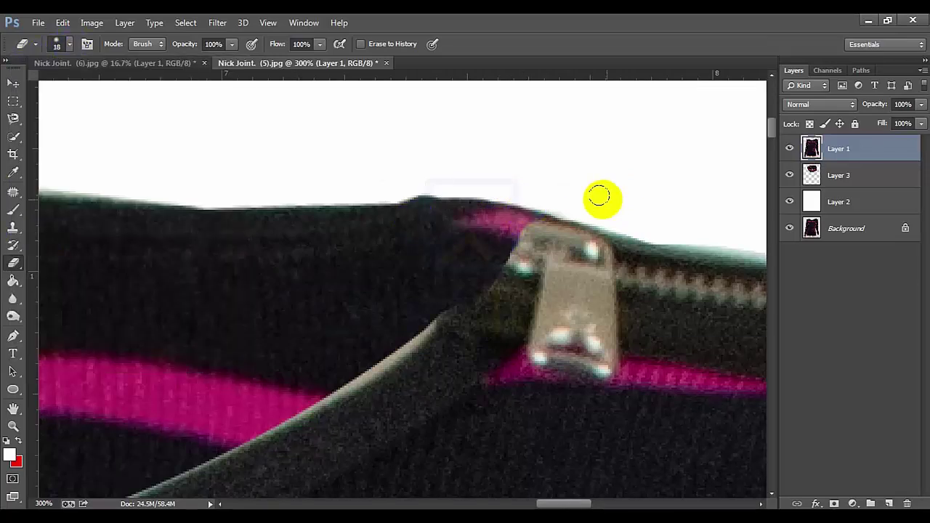
pyautogui.moveTo(540, 211); pyautogui.dragTo(503, 233)
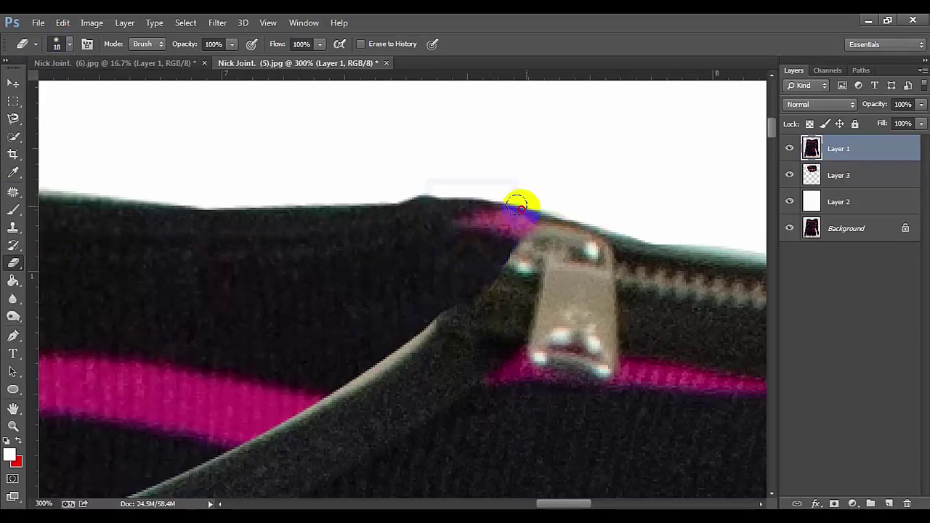
pyautogui.moveTo(518, 202); pyautogui.dragTo(484, 272)
pyautogui.click(610, 218)
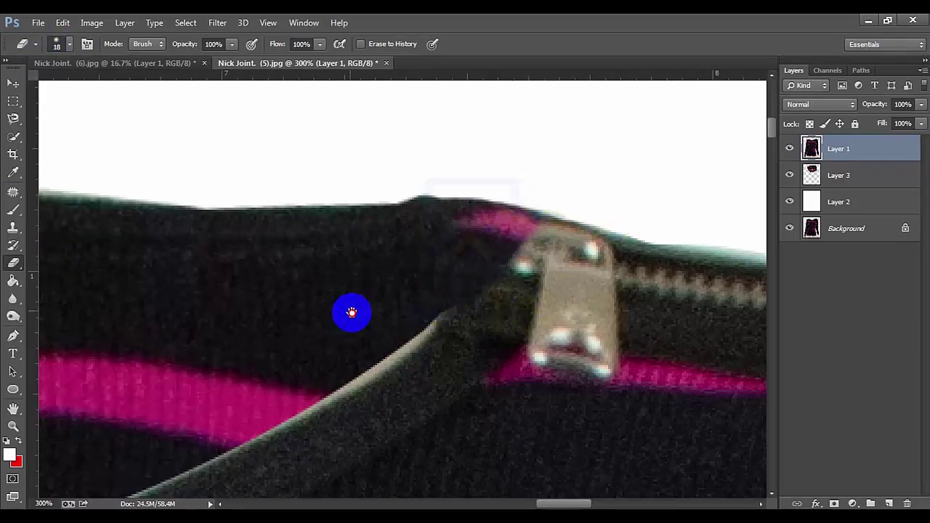
pyautogui.moveTo(349, 311)
pyautogui.mouseDown()
pyautogui.moveTo(286, 297)
pyautogui.moveTo(405, 259)
pyautogui.moveTo(436, 305)
pyautogui.mouseUp()
pyautogui.moveTo(480, 195)
pyautogui.mouseDown()
pyautogui.moveTo(426, 224)
pyautogui.moveTo(406, 254)
pyautogui.moveTo(290, 242)
pyautogui.moveTo(305, 251)
pyautogui.moveTo(423, 225)
pyautogui.moveTo(376, 231)
pyautogui.moveTo(374, 266)
pyautogui.moveTo(436, 290)
pyautogui.moveTo(378, 266)
pyautogui.moveTo(259, 246)
pyautogui.mouseUp()
# Erase the fringe along the zipper's top edge on Layer 3.
pyautogui.rightClick(811, 182)
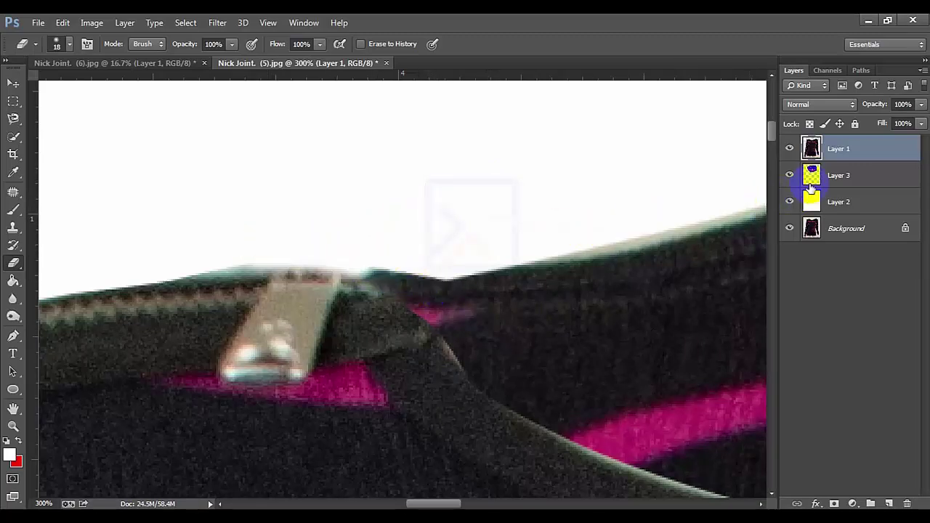
pyautogui.click(814, 175)
pyautogui.moveTo(426, 240)
pyautogui.mouseDown()
pyautogui.moveTo(421, 266)
pyautogui.moveTo(335, 259)
pyautogui.moveTo(463, 242)
pyautogui.mouseUp()
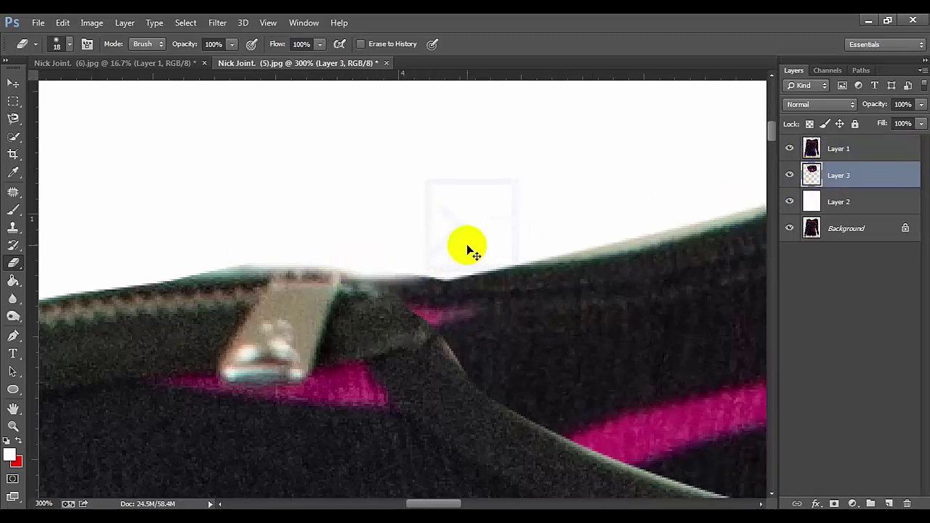
# Zoom out, pan to the collar, and bring up the Curves dialog for Layer 3.
pyautogui.scroll(-2, 467, 244)
pyautogui.scroll(-1, 467, 244)
pyautogui.scroll(-1, 467, 244)
pyautogui.scroll(-1, 466, 244)
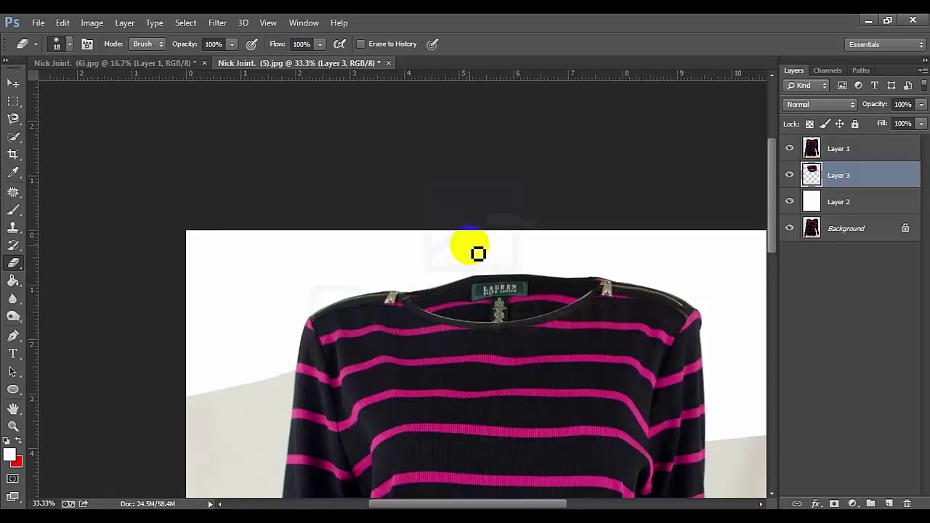
pyautogui.moveTo(457, 308); pyautogui.dragTo(390, 259)
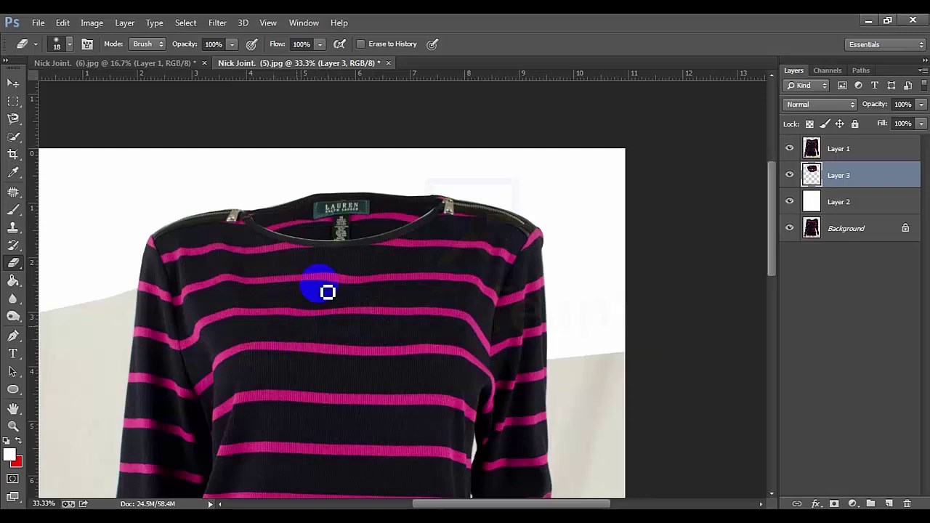
pyautogui.click(353, 200)
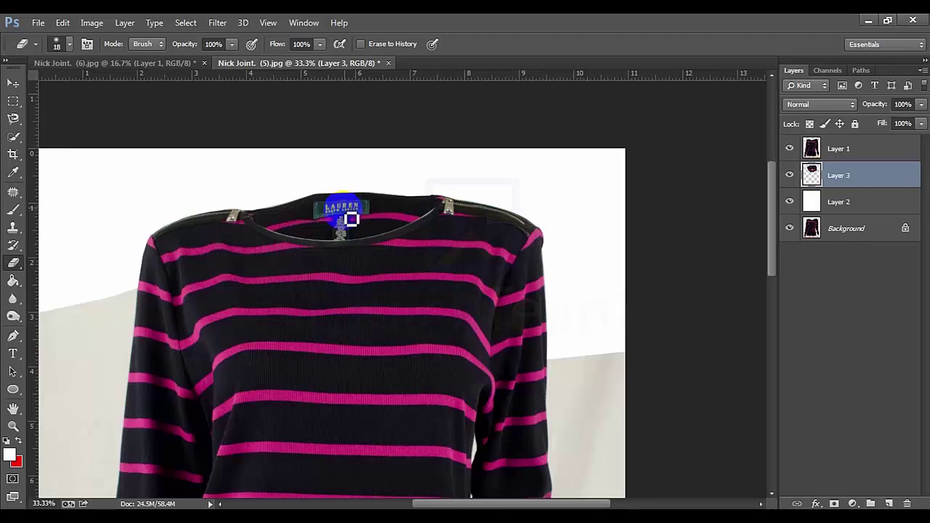
# Brighten Layer 3 with an upward Curves bend from Image > Adjustments > Curves.
pyautogui.press('i')
pyautogui.hotkey('ctrl', 'm')
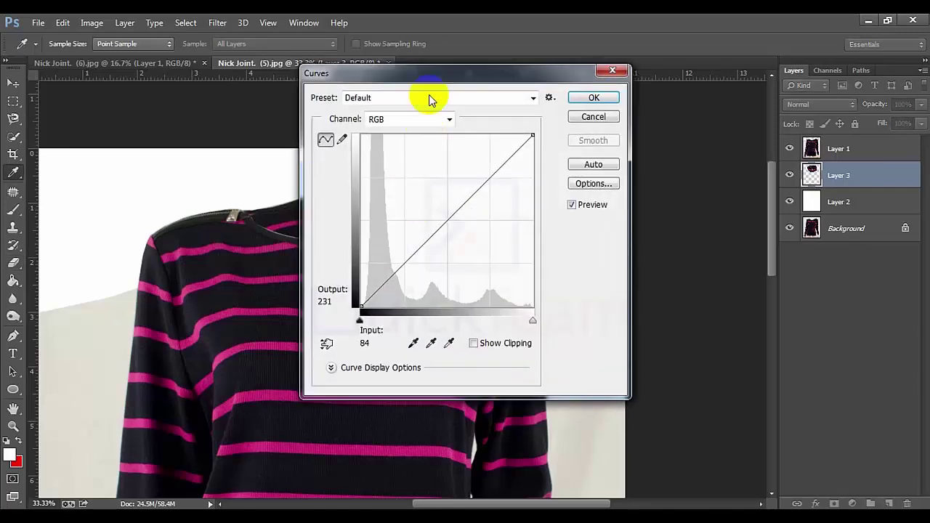
pyautogui.click(607, 72)
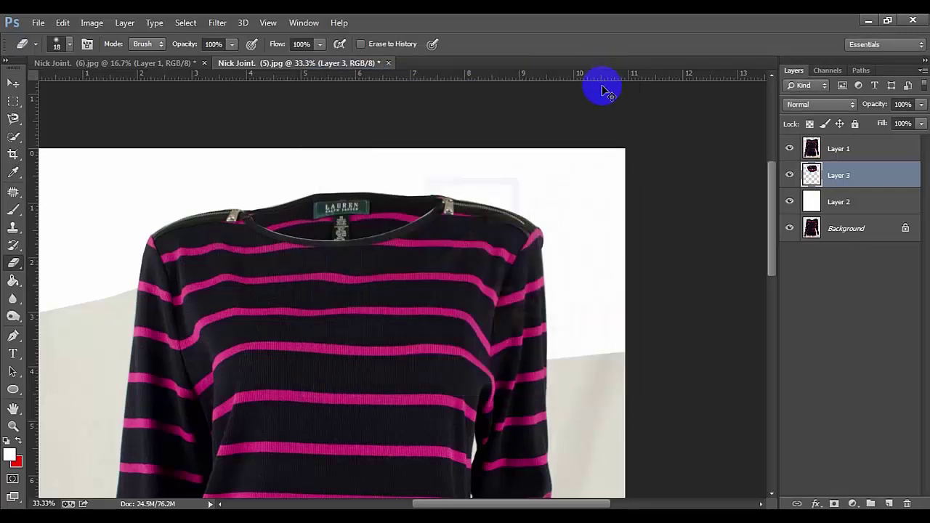
pyautogui.hotkey('ctrl', 'l')
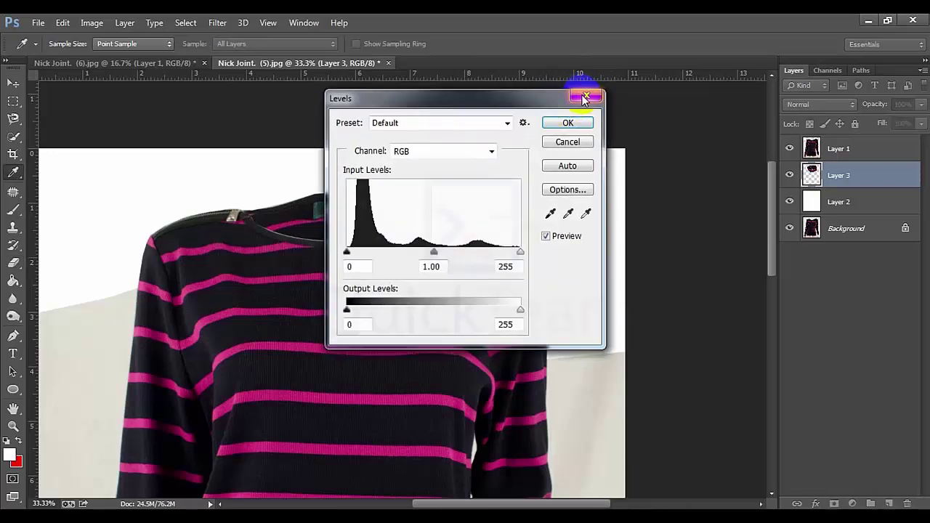
pyautogui.click(585, 99)
pyautogui.click(91, 22)
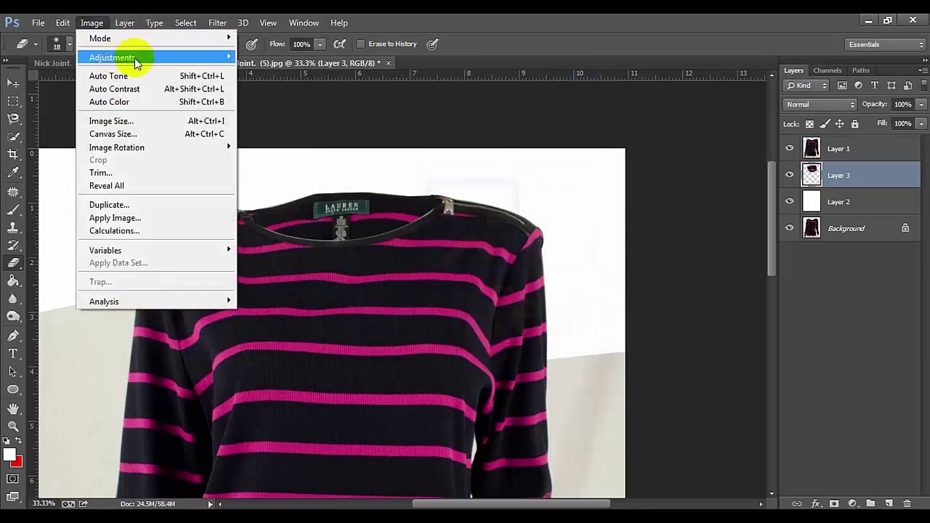
pyautogui.moveTo(112, 58)
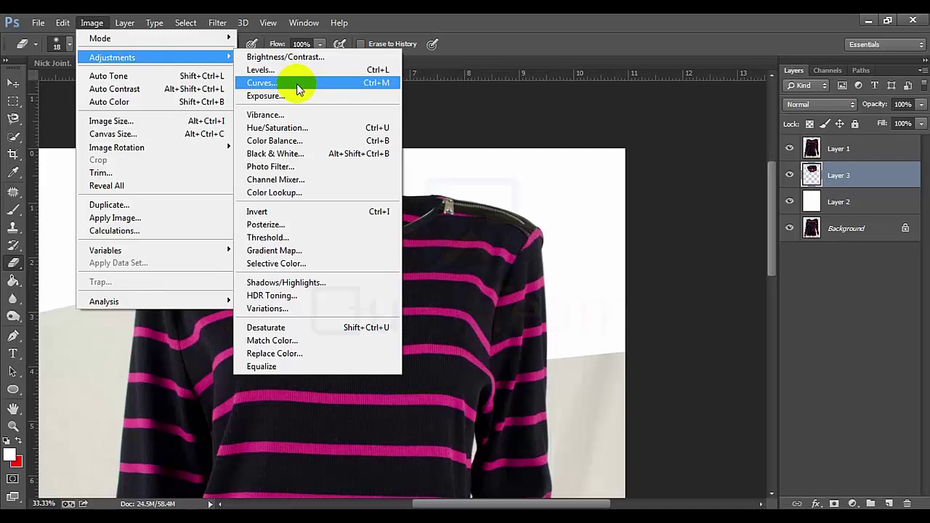
pyautogui.click(305, 83)
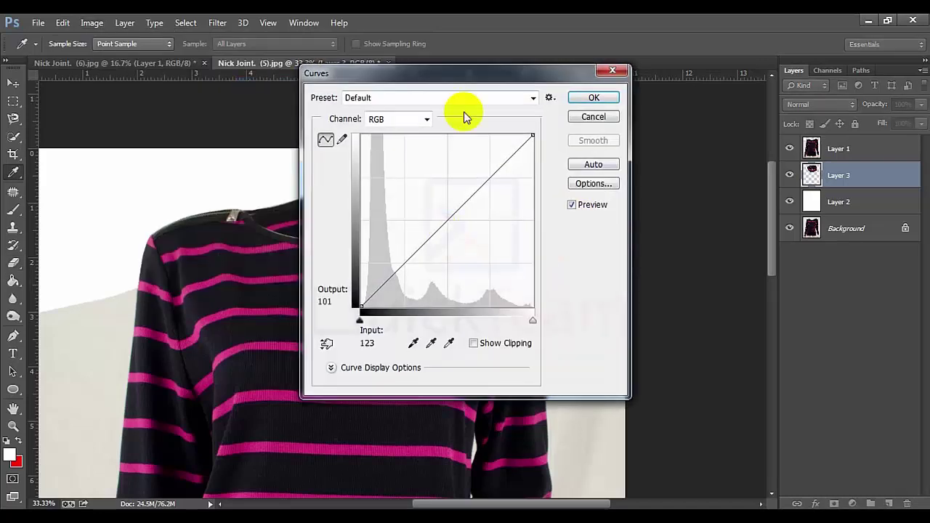
pyautogui.moveTo(504, 77); pyautogui.dragTo(780, 119)
pyautogui.moveTo(730, 260)
pyautogui.mouseDown()
pyautogui.moveTo(708, 242)
pyautogui.moveTo(748, 268)
pyautogui.moveTo(713, 240)
pyautogui.mouseUp()
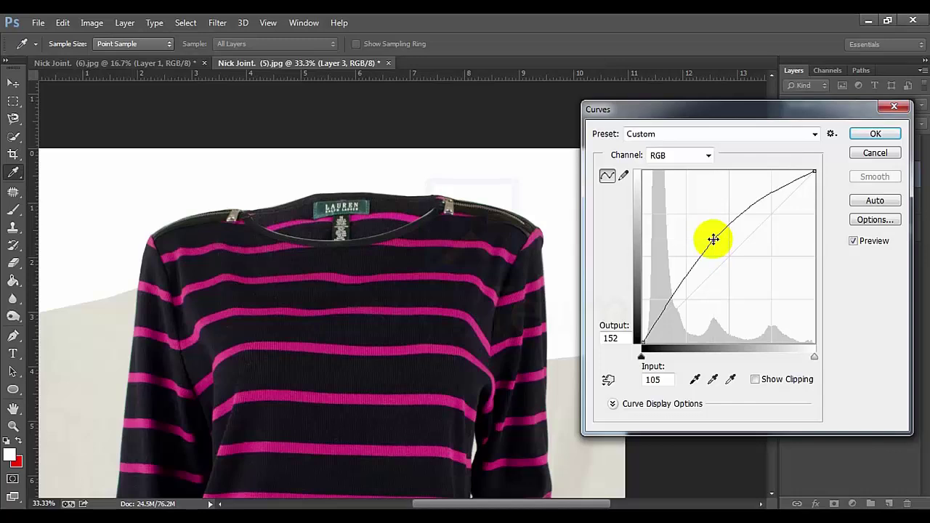
pyautogui.click(866, 135)
# Apply Levels to Layer 3 with input values 0, 1.20 and 248.
pyautogui.click(812, 176)
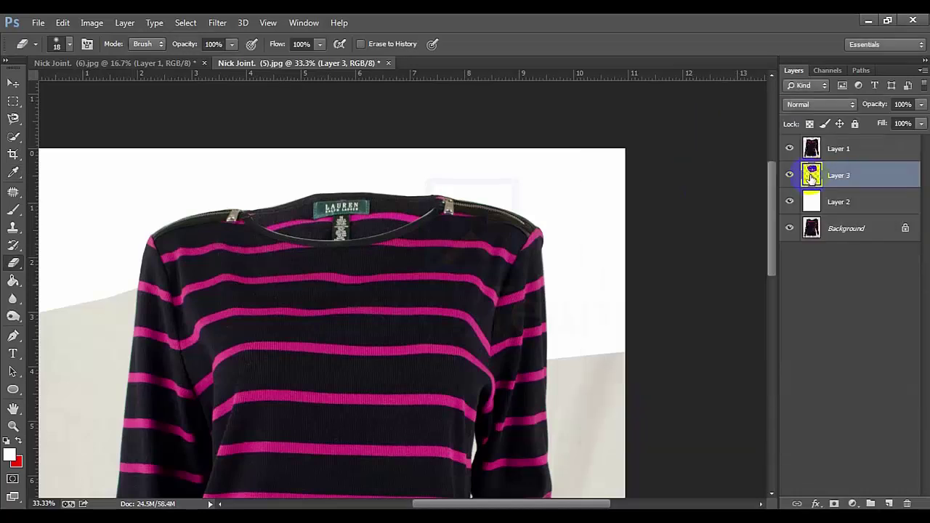
pyautogui.click(850, 150)
pyautogui.click(833, 179)
pyautogui.hotkey('ctrl', 'l')
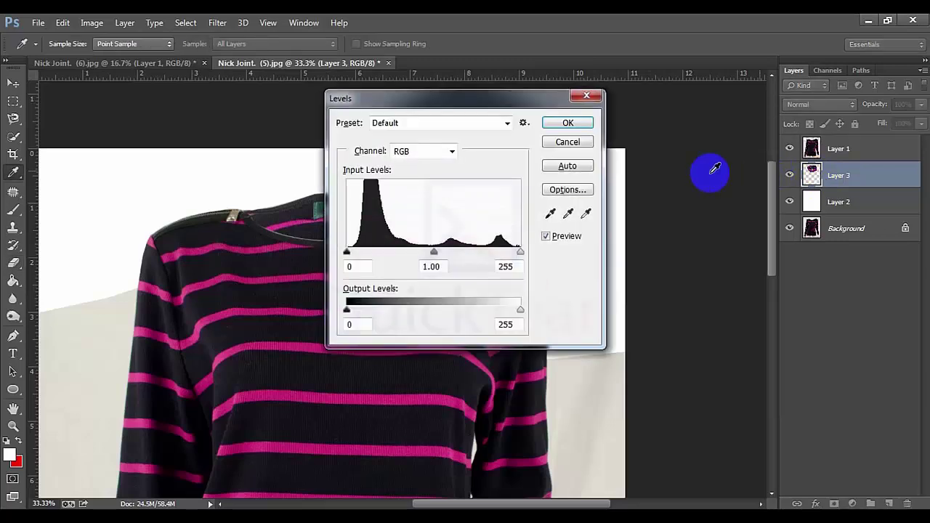
pyautogui.moveTo(525, 104); pyautogui.dragTo(776, 145)
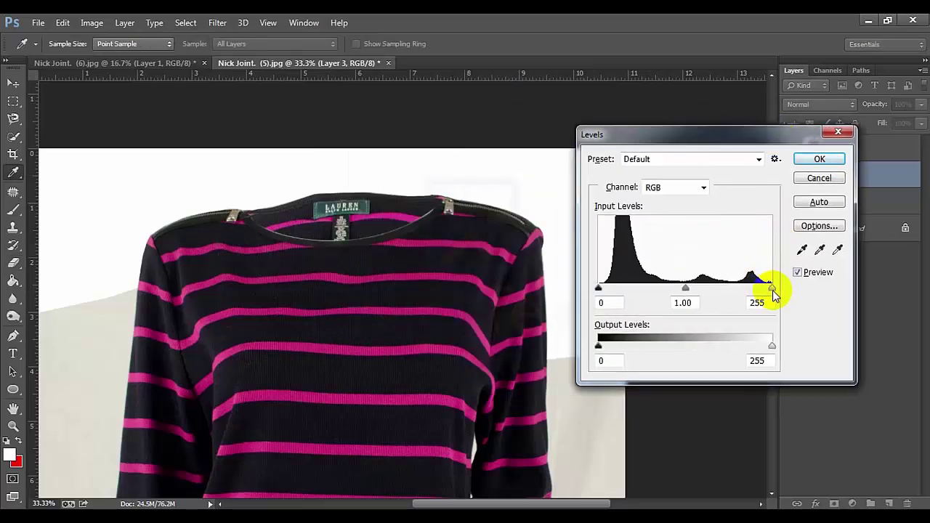
pyautogui.moveTo(772, 288); pyautogui.dragTo(769, 290)
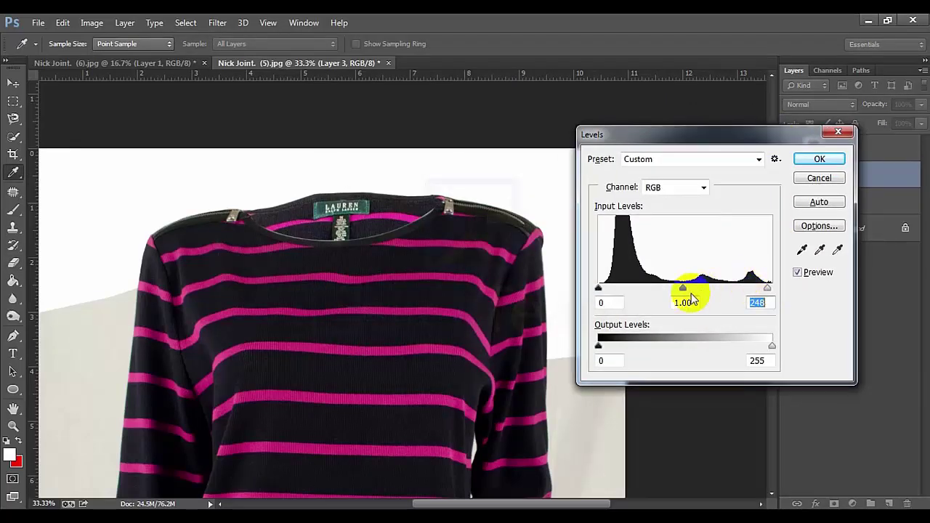
pyautogui.moveTo(683, 289)
pyautogui.mouseDown()
pyautogui.moveTo(670, 289)
pyautogui.moveTo(731, 289)
pyautogui.moveTo(671, 290)
pyautogui.mouseUp()
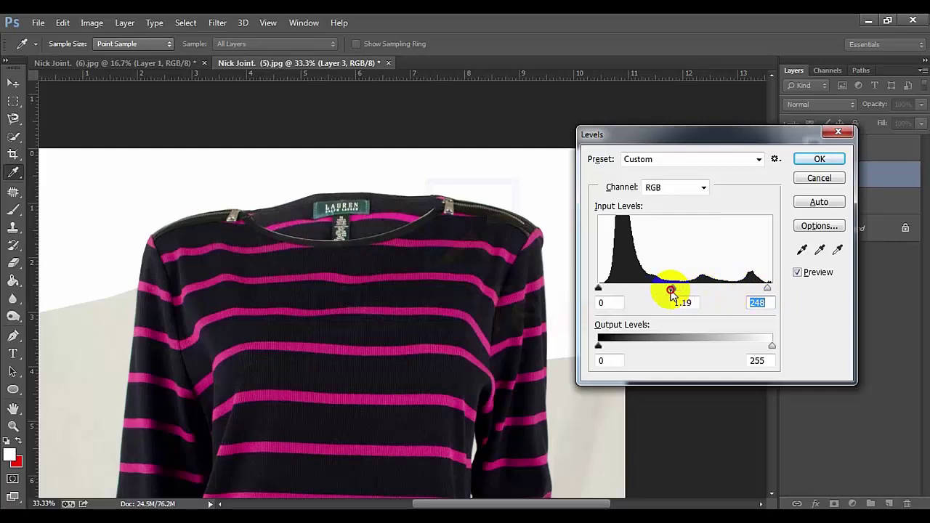
pyautogui.click(819, 159)
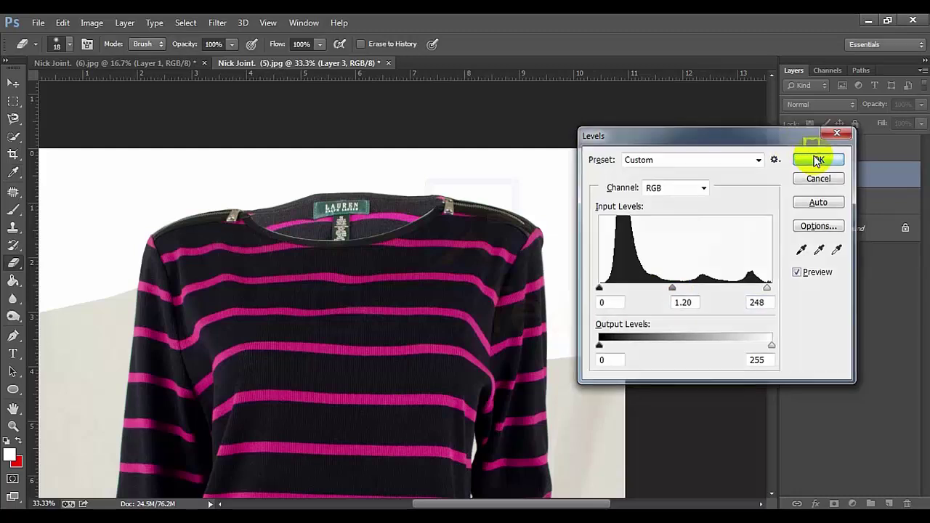
pyautogui.hotkey('ctrl', '-')
pyautogui.hotkey('ctrl', '-')
pyautogui.hotkey('ctrl', '-')
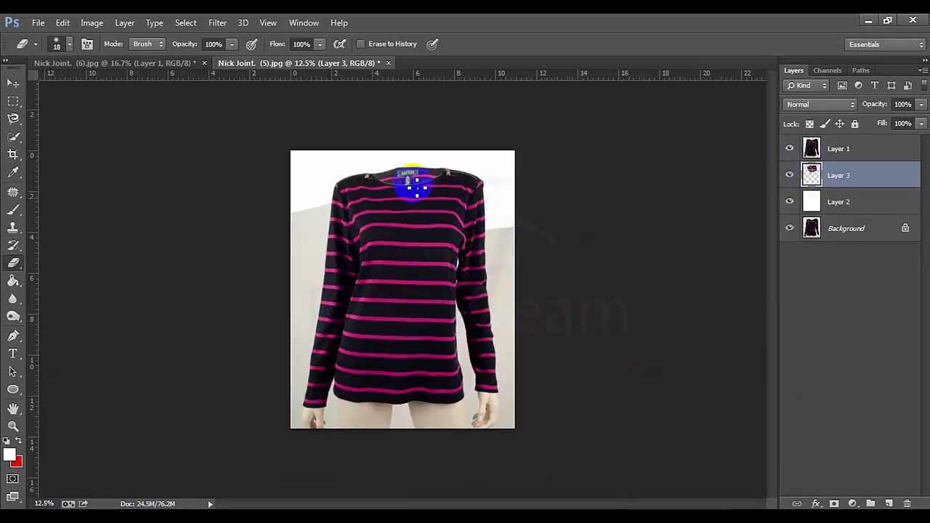
# Close the (6).jpg document without saving.
pyautogui.click(182, 63)
pyautogui.click(206, 64)
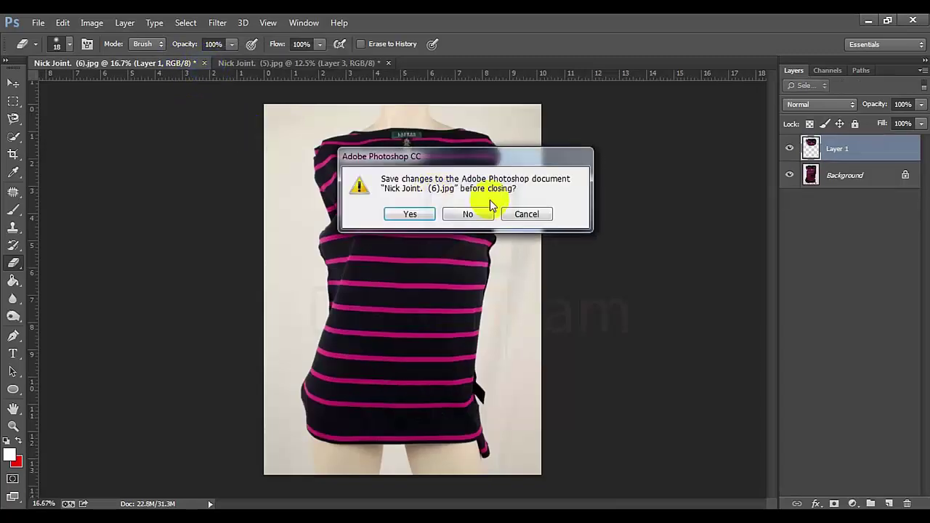
pyautogui.click(472, 213)
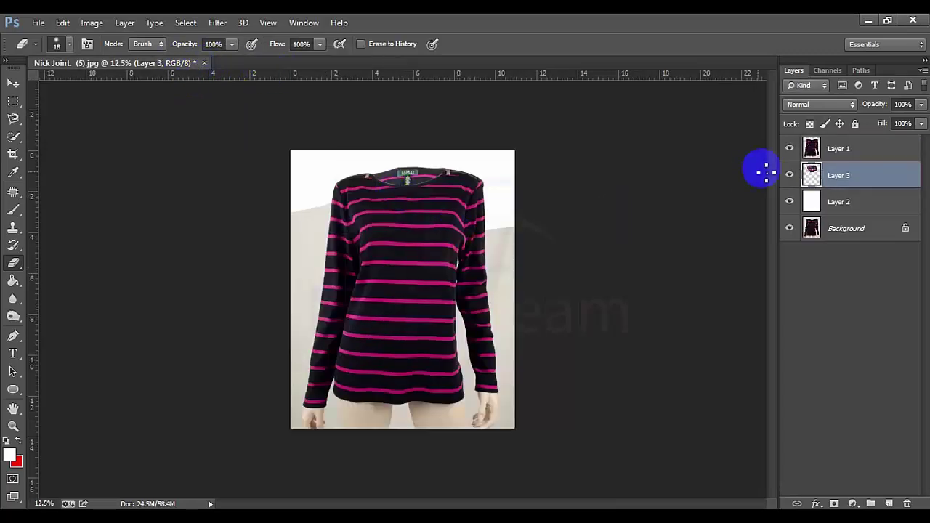
# Group Layer 1, Layer 3 and Layer 2 into Group 1.
pyautogui.click(835, 149)
pyautogui.keyDown('ctrl'); pyautogui.click(839, 175); pyautogui.keyUp('ctrl')
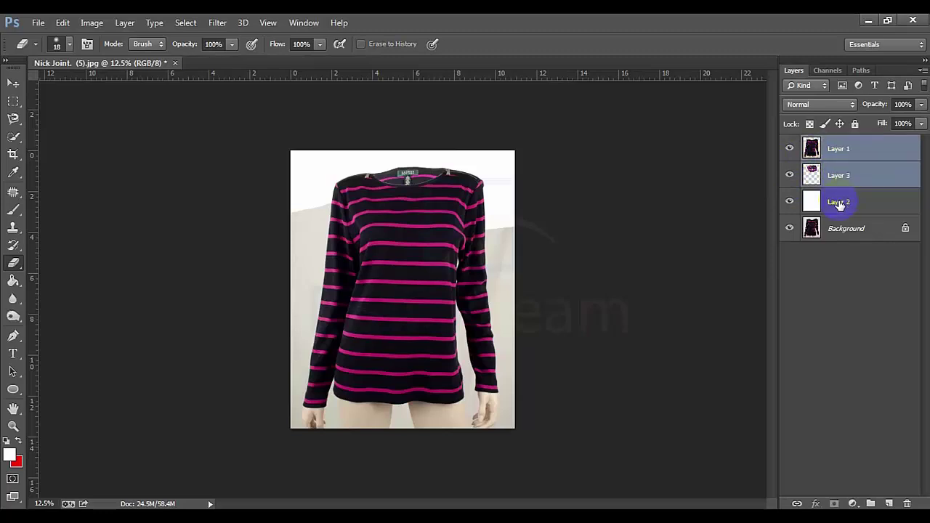
pyautogui.keyDown('ctrl'); pyautogui.click(838, 202); pyautogui.keyUp('ctrl')
pyautogui.hotkey('ctrl', 'g')
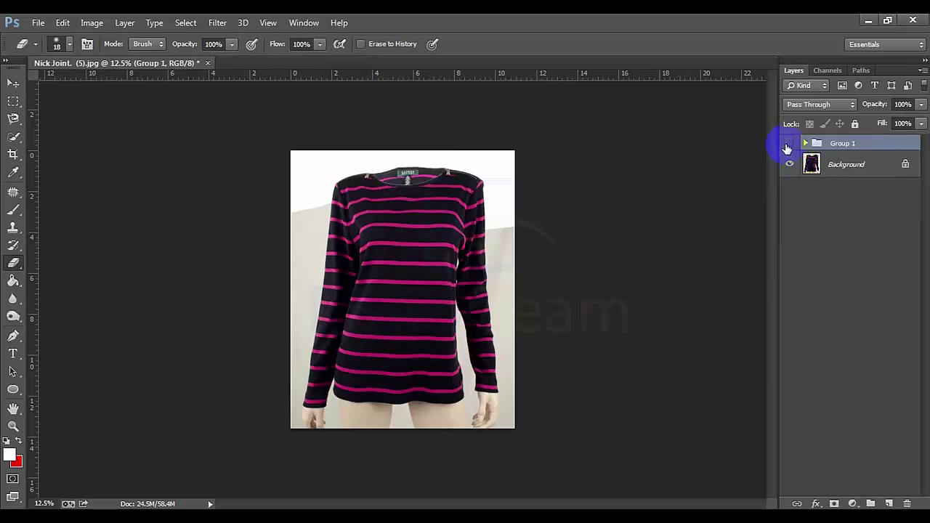
pyautogui.click(787, 145)
pyautogui.click(788, 145)
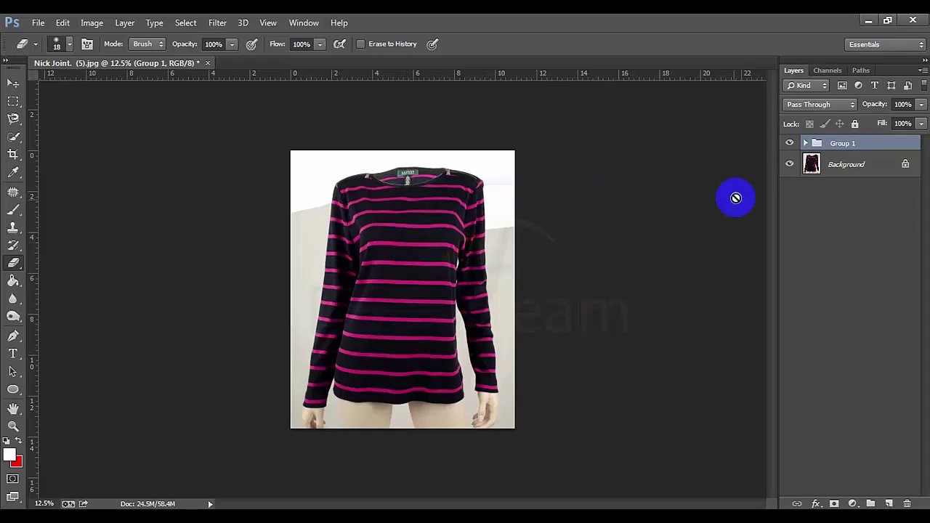
pyautogui.click(789, 143)
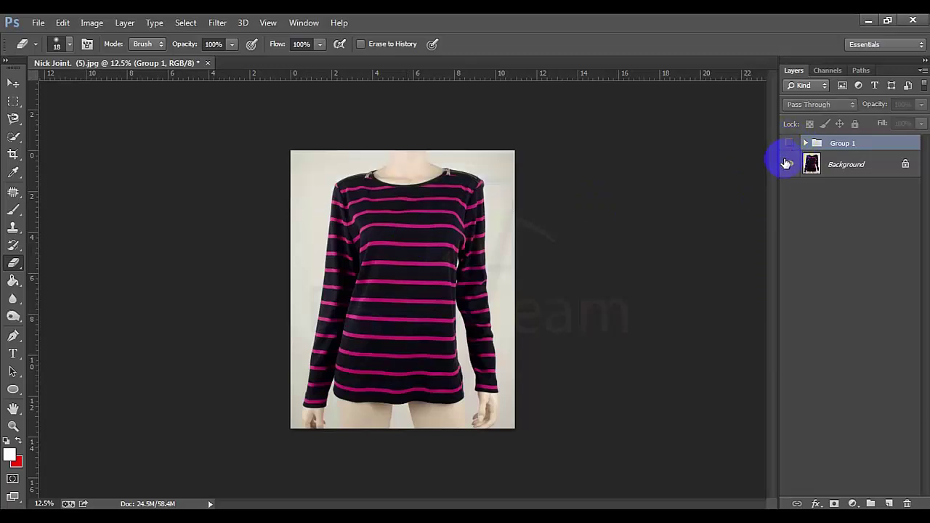
pyautogui.click(790, 142)
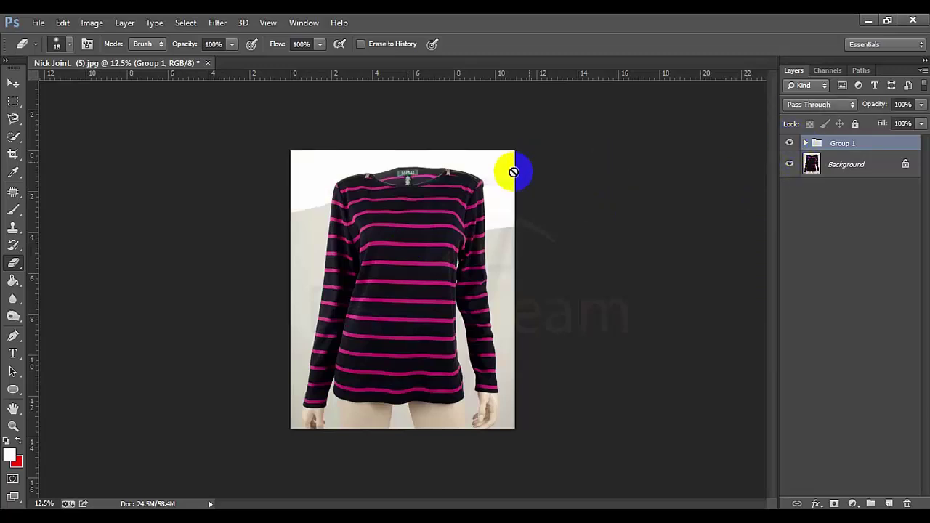